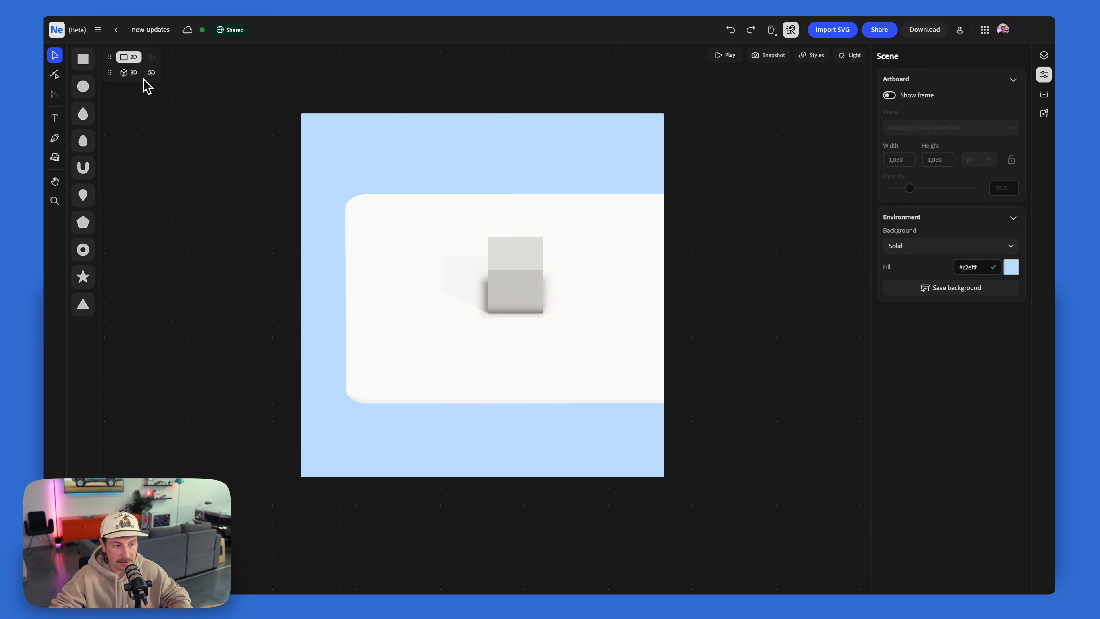
Hide the 3D scene so that only the empty 2D artboard is shown
{"action": "left_click", "coordinate": [151, 72]}
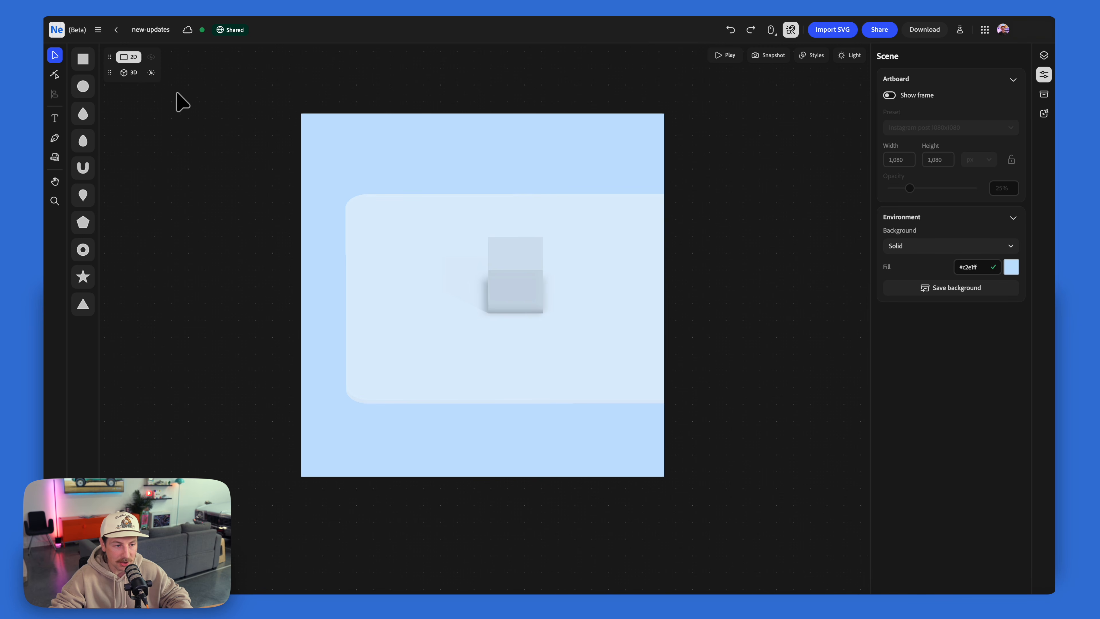
{"action": "left_click", "coordinate": [152, 72]}
{"action": "scroll", "coordinate": [461, 243], "scroll_direction": "up", "scroll_amount": 2}
{"action": "middle_click_drag", "start_coordinate": [706, 204], "coordinate": [715, 244]}
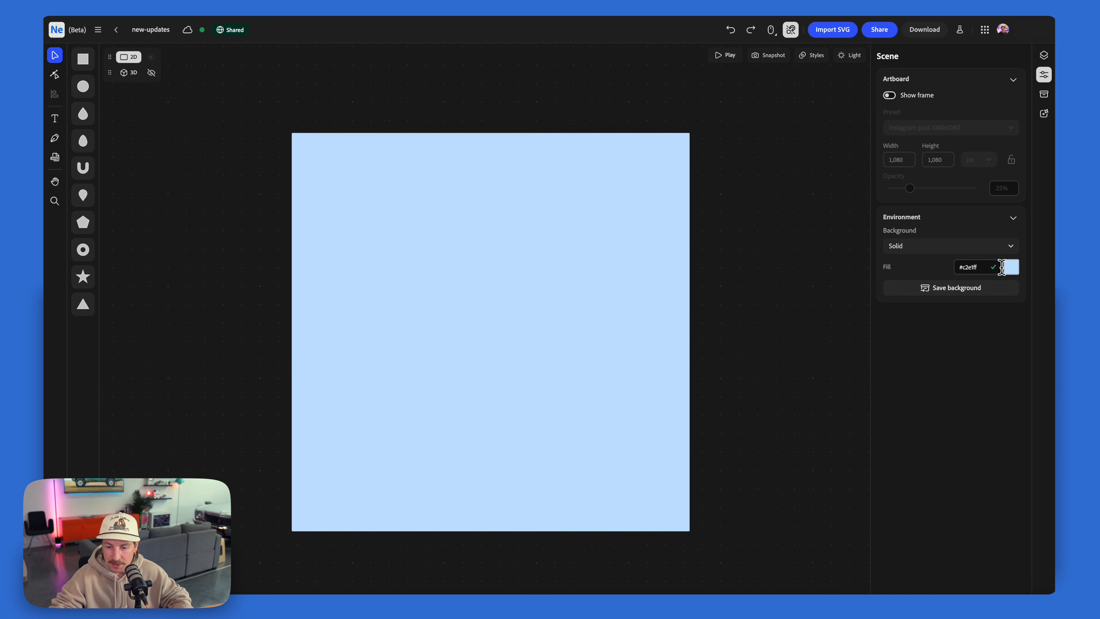
Change the solid background fill to white (#ffffff)
{"action": "left_click", "coordinate": [1015, 277]}
{"action": "left_click_drag", "start_coordinate": [985, 332], "coordinate": [961, 320]}
{"action": "middle_click_drag", "start_coordinate": [762, 247], "coordinate": [741, 227]}
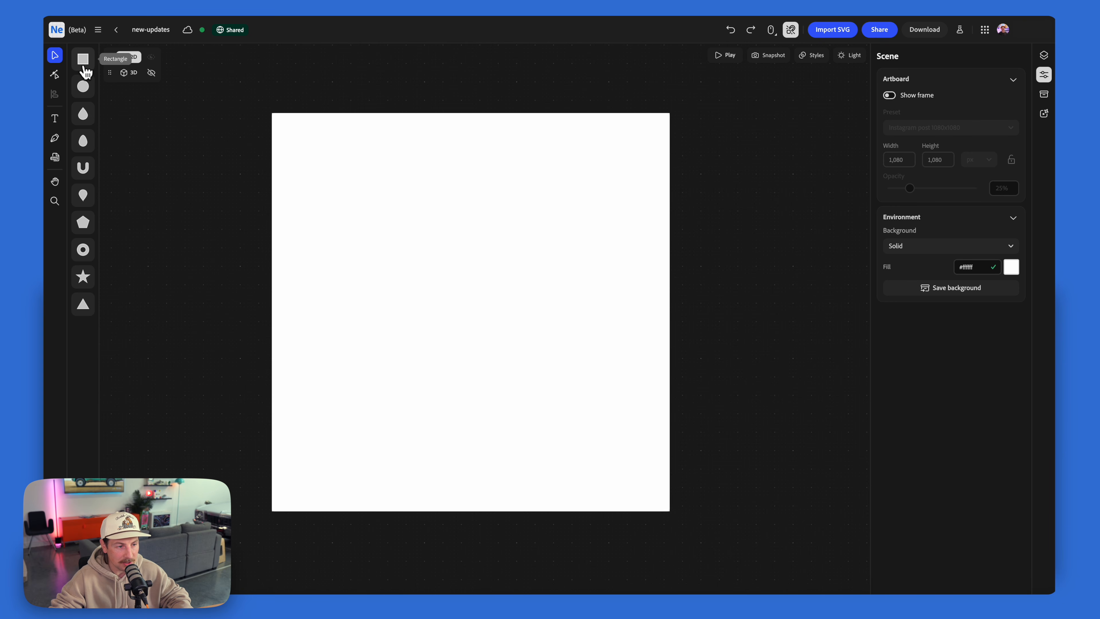
Add a rectangle to the artboard, colour it red #fc2828 and give it an 18% hole
{"action": "left_click", "coordinate": [461, 267]}
{"action": "left_click_drag", "start_coordinate": [516, 207], "coordinate": [577, 169]}
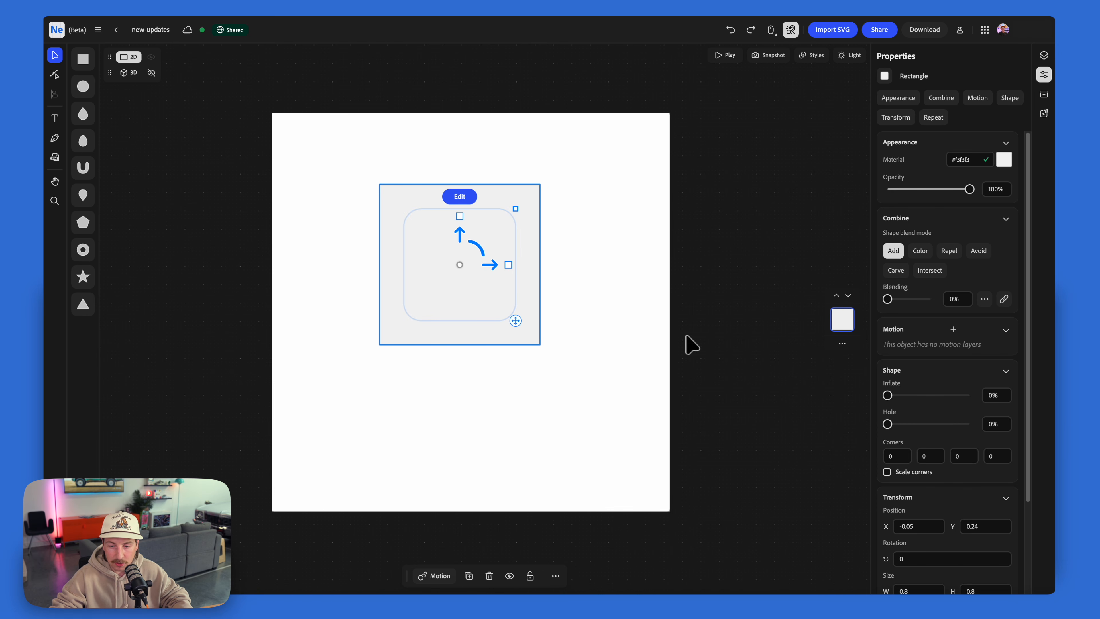
{"action": "mouse_move", "coordinate": [912, 427]}
{"action": "left_mouse_down"}
{"action": "mouse_move", "coordinate": [932, 424]}
{"action": "mouse_move", "coordinate": [911, 425]}
{"action": "left_mouse_up"}
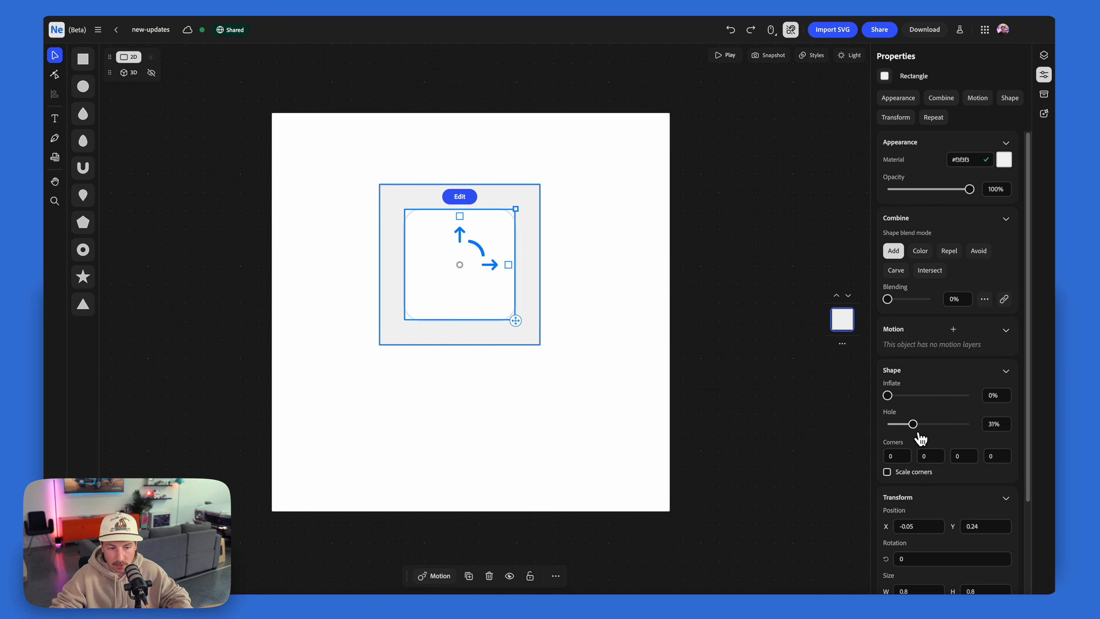
{"action": "left_click", "coordinate": [1004, 160]}
{"action": "left_click", "coordinate": [1004, 227]}
{"action": "left_click_drag", "start_coordinate": [911, 424], "coordinate": [885, 417]}
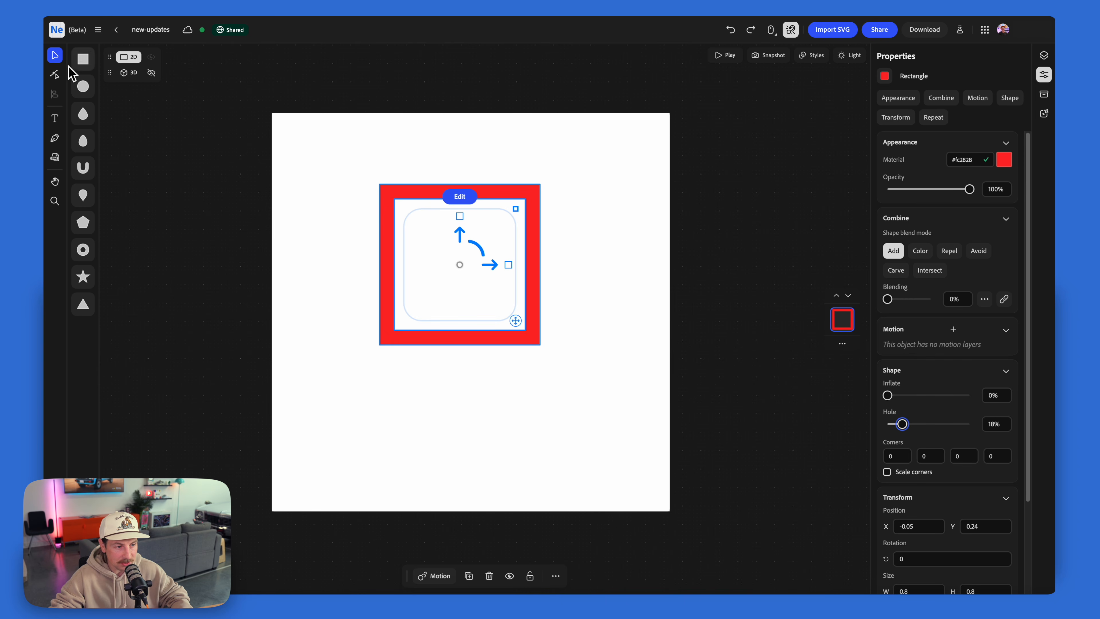
{"action": "left_click", "coordinate": [60, 78]}
{"action": "left_click_drag", "start_coordinate": [398, 204], "coordinate": [435, 223]}
{"action": "key", "text": "ctrl+z"}
{"action": "left_click", "coordinate": [361, 204]}
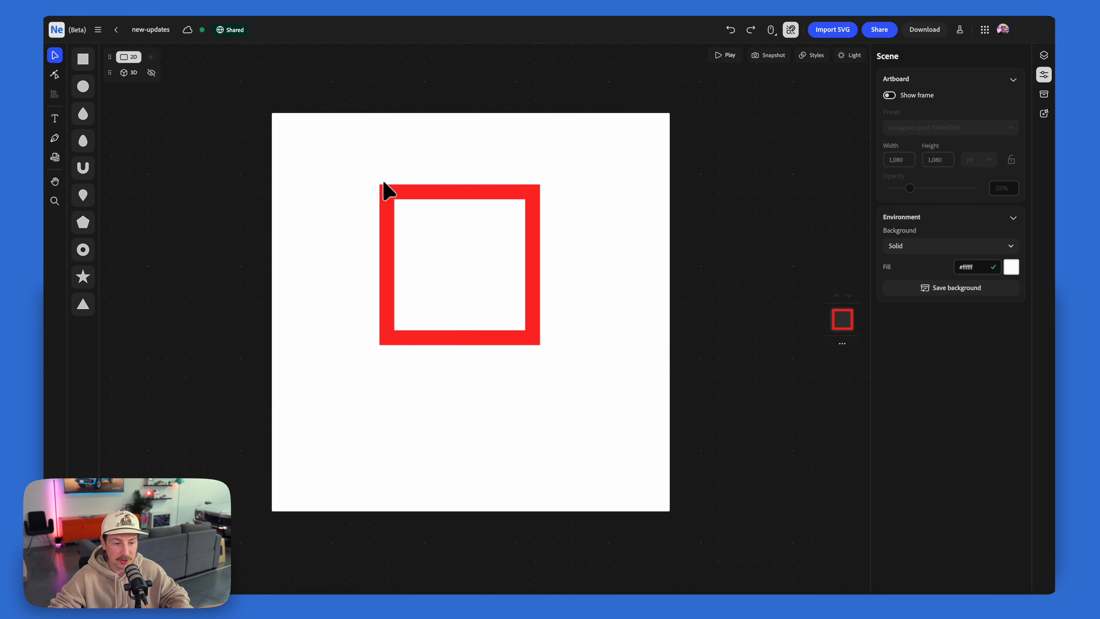
Move the red frame to about X -0.39, Y 0.34 and place a duplicate at about X 0.1, Y 0.04, overlapping it
{"action": "left_click_drag", "start_coordinate": [403, 190], "coordinate": [344, 171]}
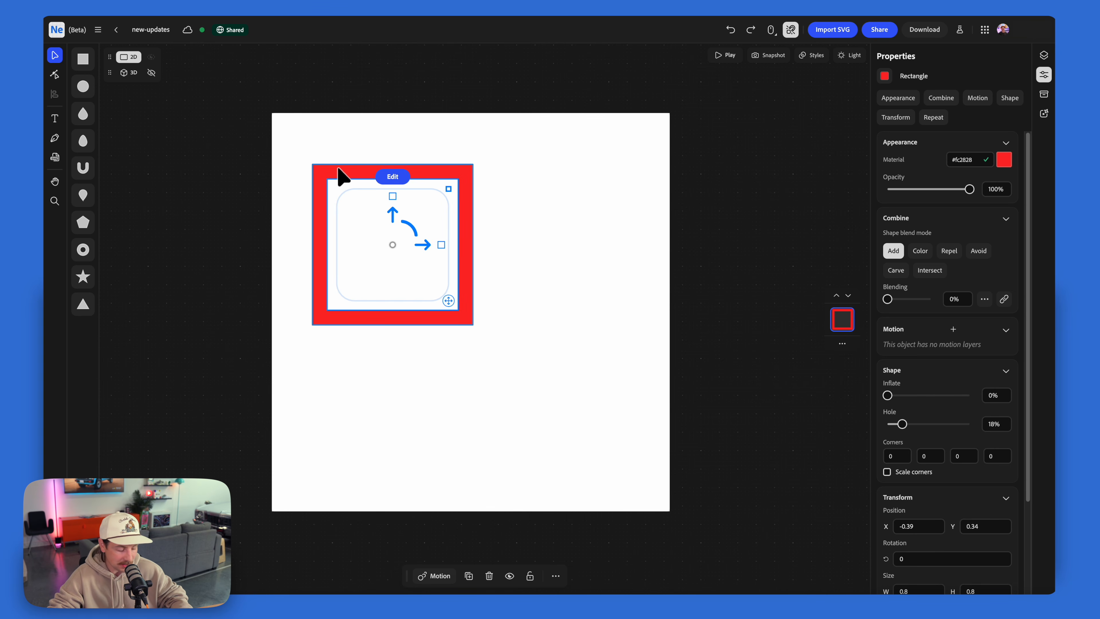
{"action": "key", "text": "ctrl+d"}
{"action": "left_click_drag", "start_coordinate": [427, 243], "coordinate": [579, 252]}
{"action": "left_click_drag", "start_coordinate": [547, 219], "coordinate": [521, 304]}
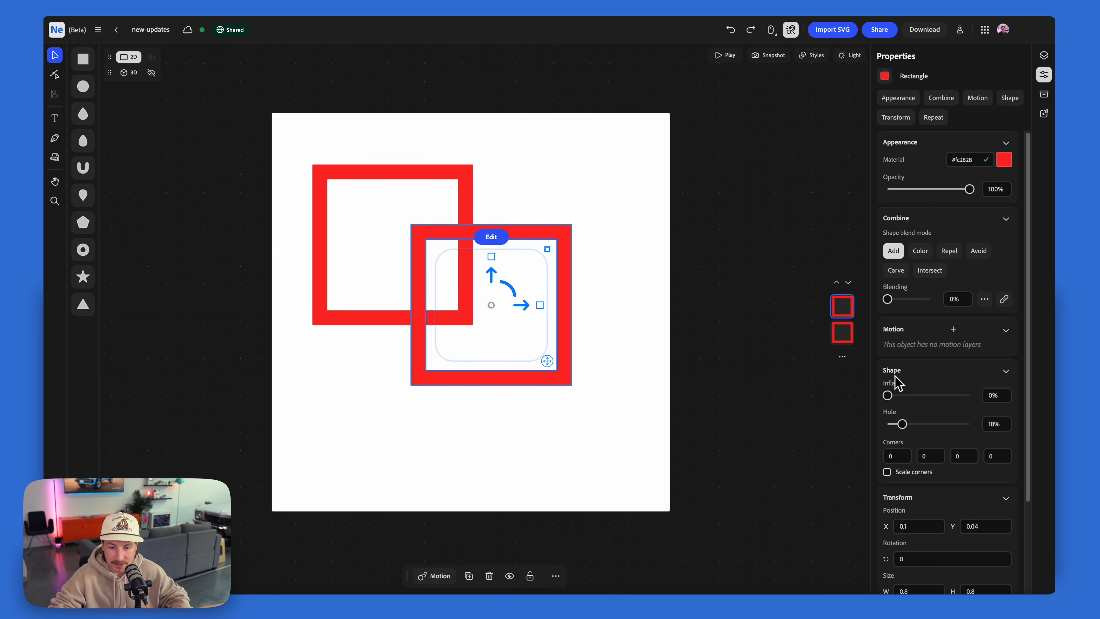
Set the duplicate frame's blending to 3% and change its material to purple #d728fc
{"action": "left_click_drag", "start_coordinate": [892, 302], "coordinate": [898, 304]}
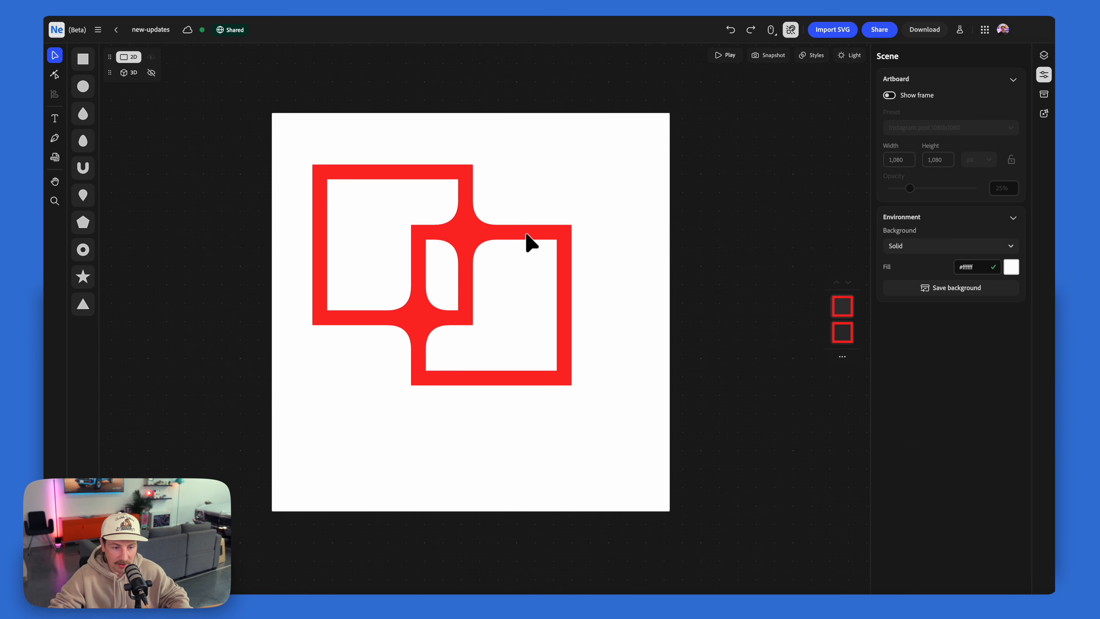
{"action": "left_click_drag", "start_coordinate": [524, 232], "coordinate": [505, 260]}
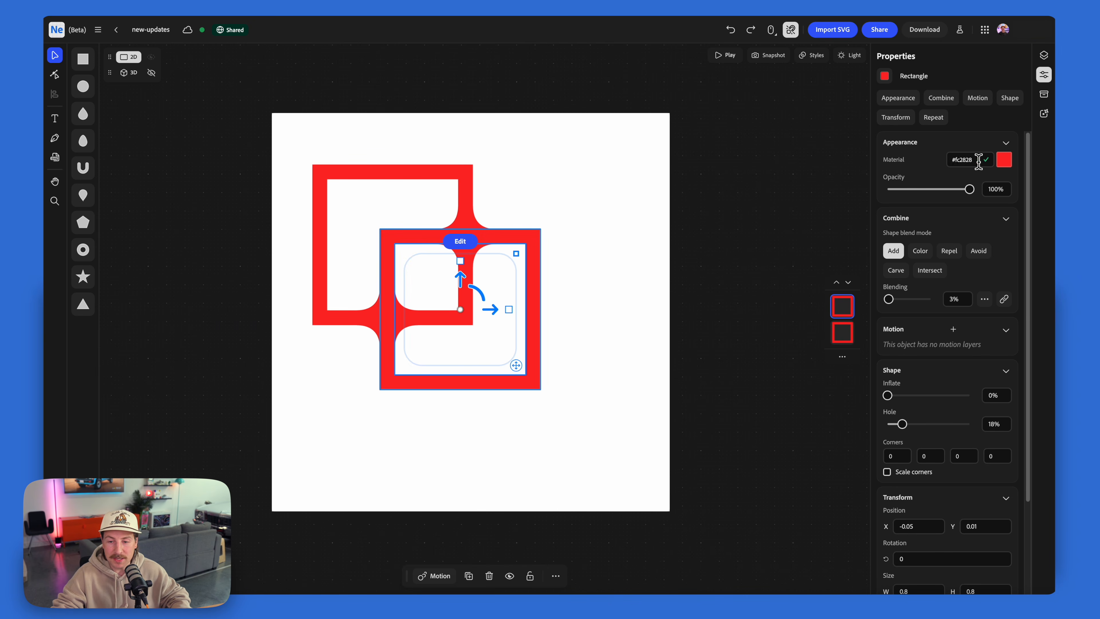
{"action": "left_click", "coordinate": [1005, 161]}
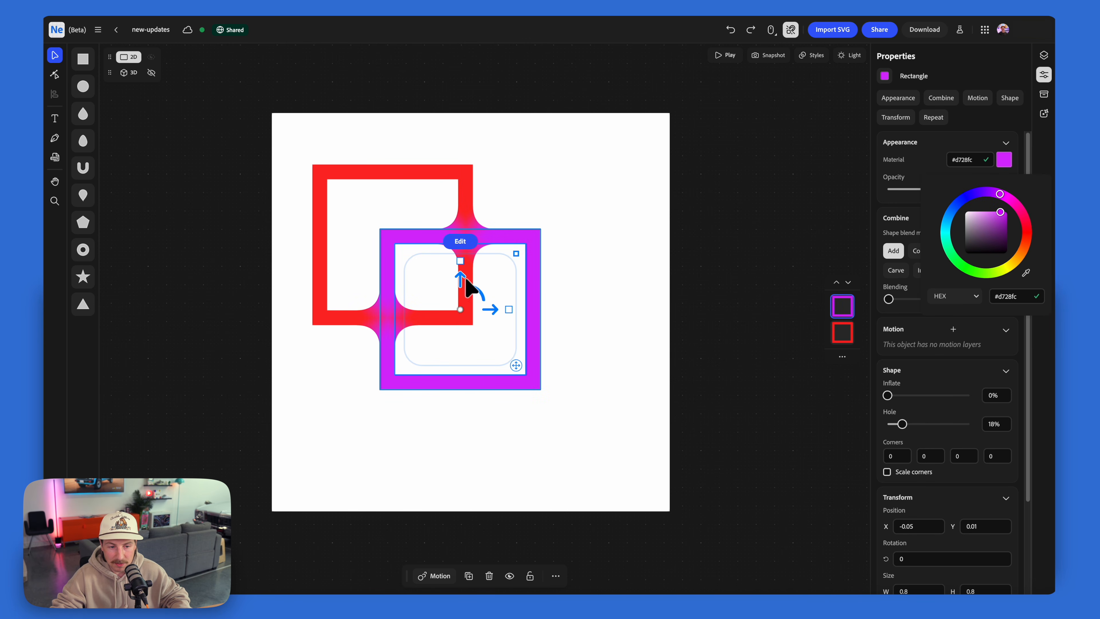
{"action": "left_click", "coordinate": [525, 284]}
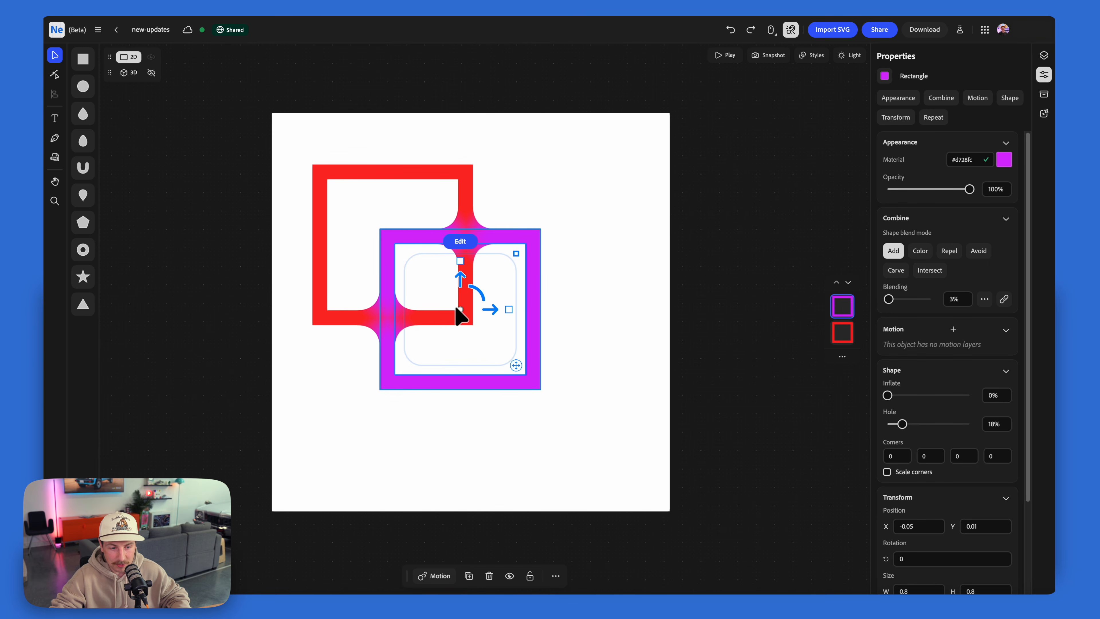
Try 19% blending while shifting the purple frame across the red one, and delete both frames
{"action": "left_click_drag", "start_coordinate": [526, 309], "coordinate": [577, 309]}
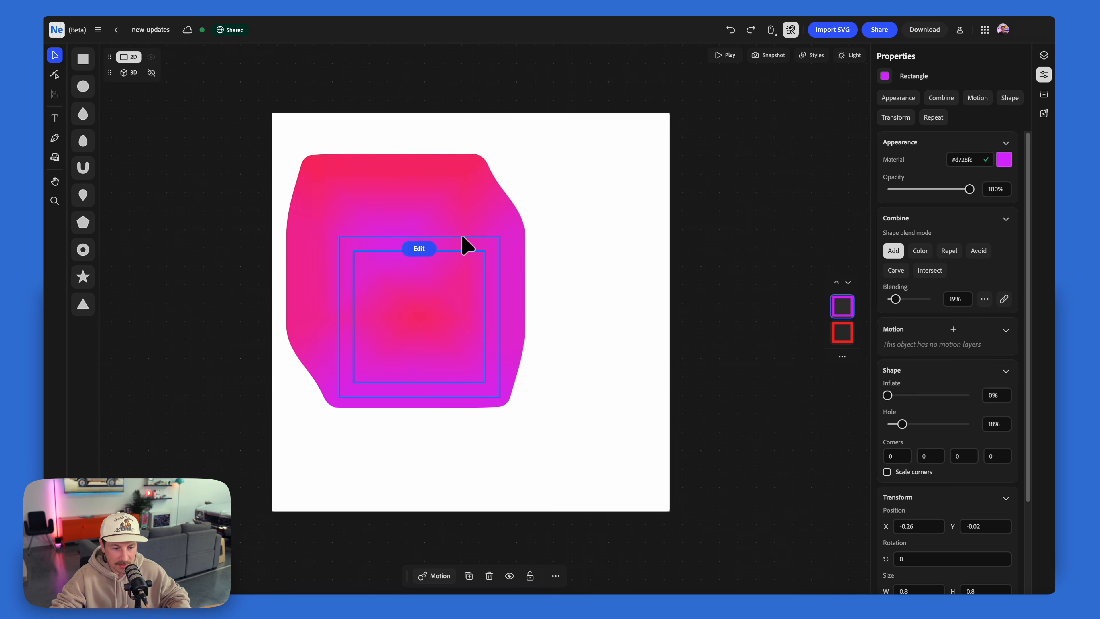
{"action": "left_click_drag", "start_coordinate": [462, 235], "coordinate": [540, 255]}
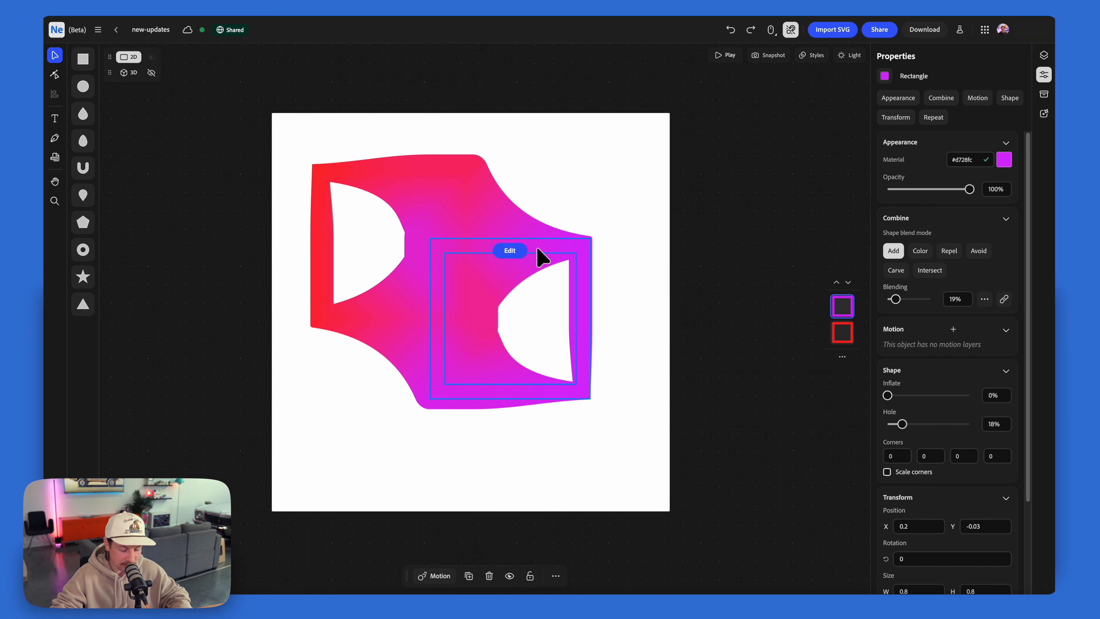
{"action": "key", "text": "super+a"}
{"action": "key", "text": "Delete"}
Add a rectangle and stretch it into a thin horizontal bar about 1.25 wide and 0.02 high
{"action": "left_click", "coordinate": [82, 59]}
{"action": "left_click", "coordinate": [417, 273]}
{"action": "left_click_drag", "start_coordinate": [415, 226], "coordinate": [734, 283]}
{"action": "left_click_drag", "start_coordinate": [459, 271], "coordinate": [501, 287]}
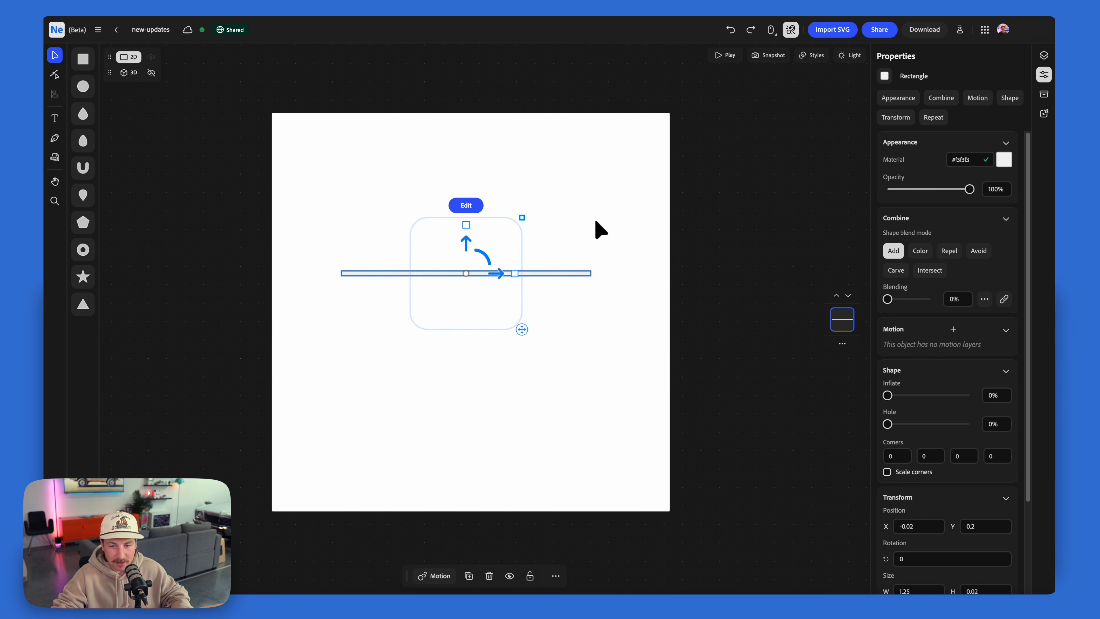
Change the background fill to pink #e09bdb
{"action": "left_click", "coordinate": [597, 229]}
{"action": "left_click", "coordinate": [1011, 267]}
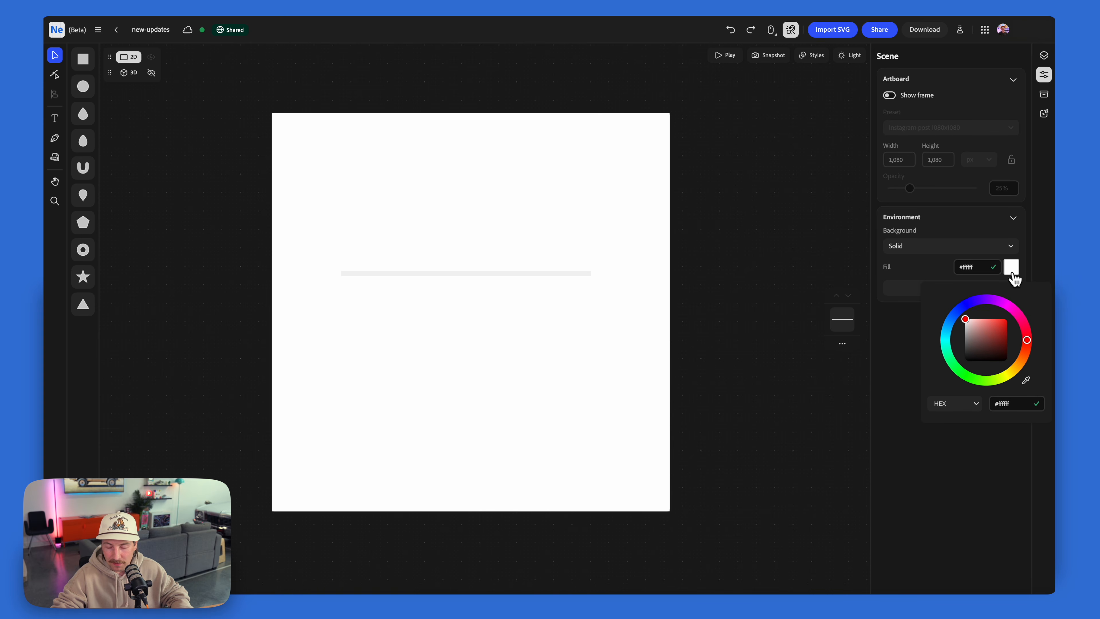
{"action": "left_click_drag", "start_coordinate": [969, 322], "coordinate": [978, 327]}
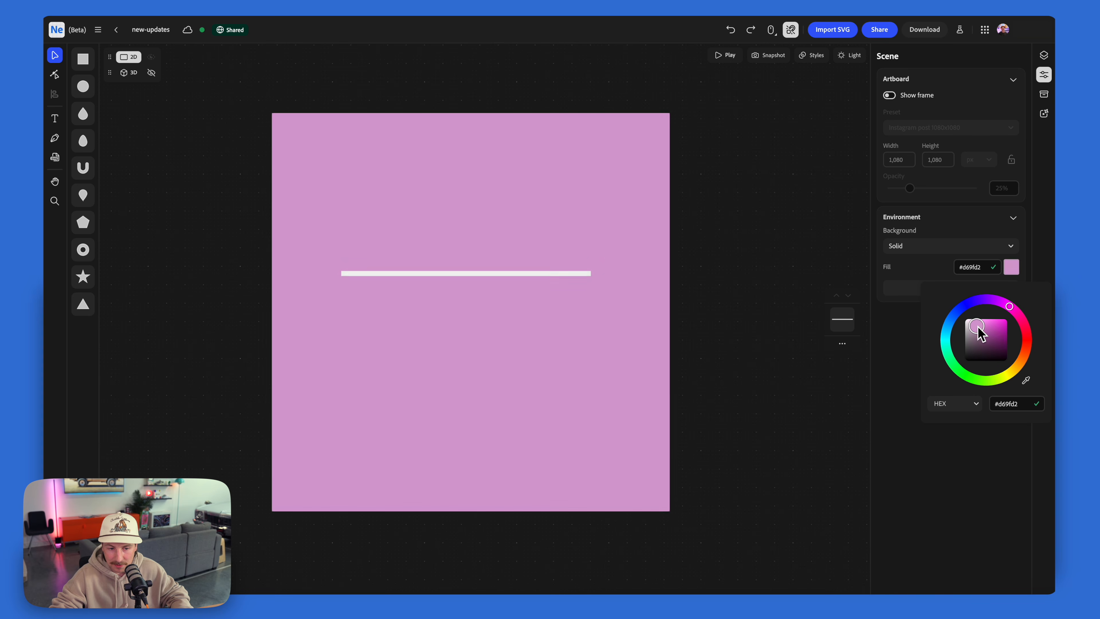
Give the bar material #e61e7e, a size of about 1.47 by 0.04, corners of 0.02 and 20% blending
{"action": "left_click", "coordinate": [587, 274]}
{"action": "left_click", "coordinate": [1004, 159]}
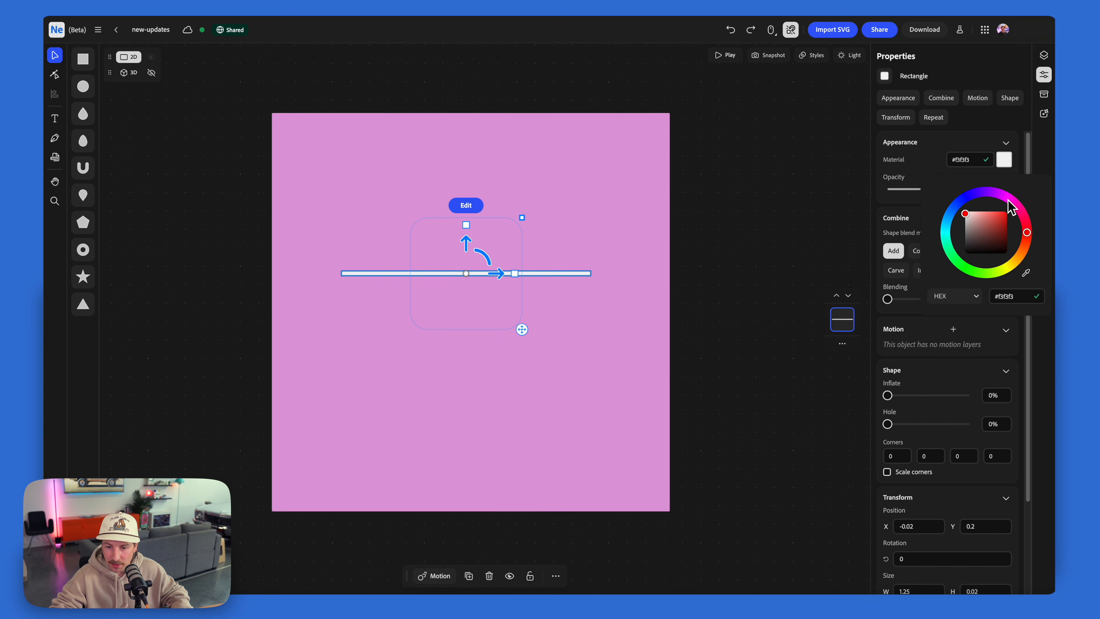
{"action": "left_click", "coordinate": [1010, 200]}
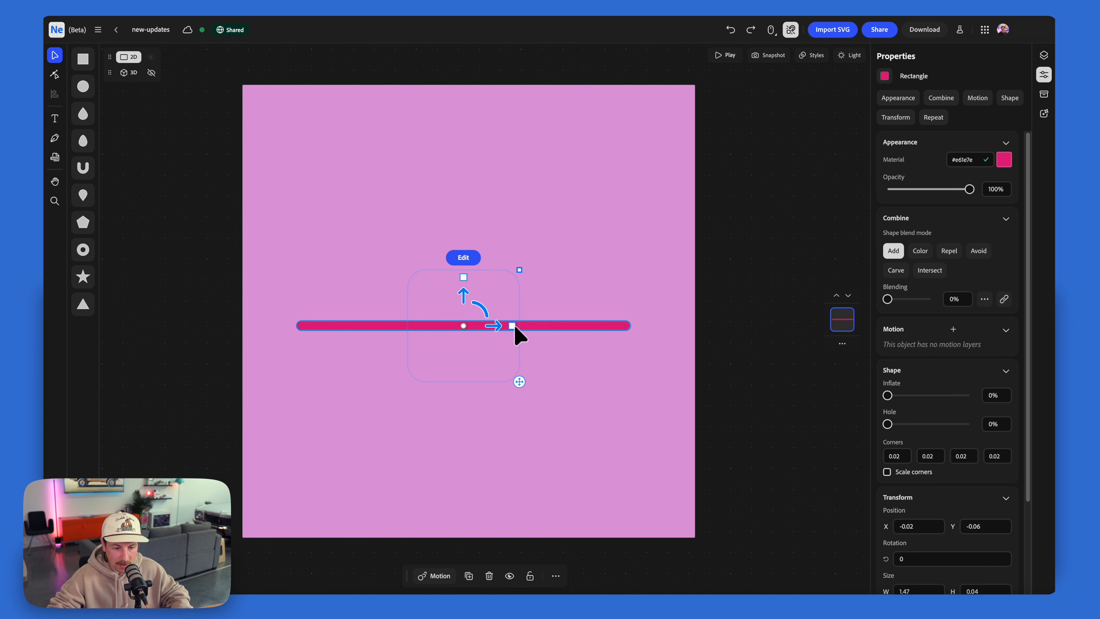
{"action": "type", "text": "20"}
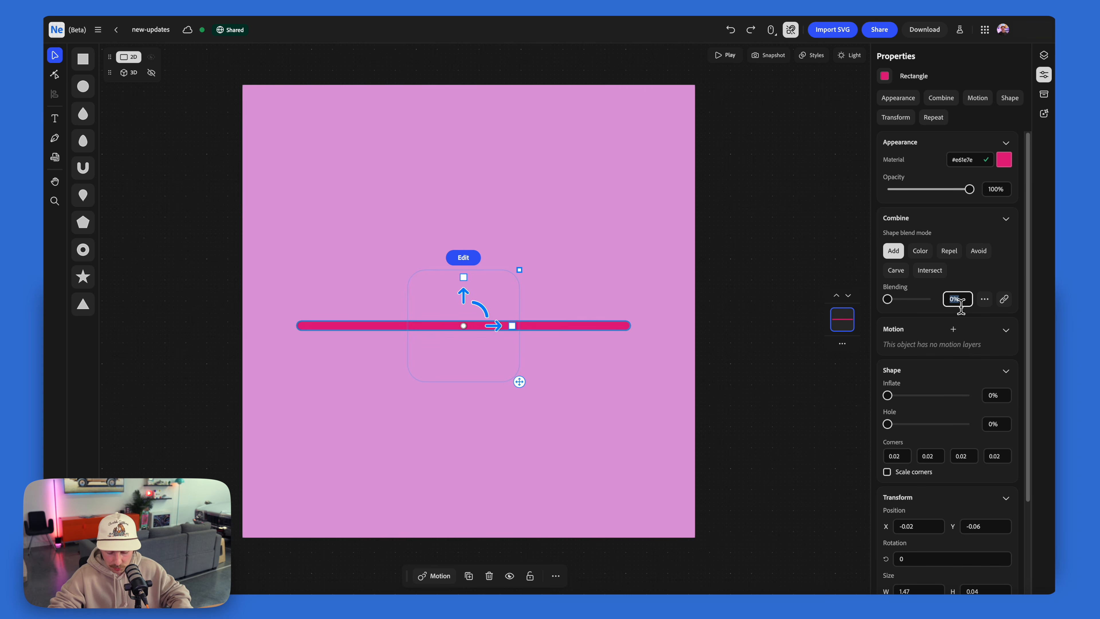
{"action": "key", "text": "Return"}
Duplicate the bar twice, rotating one copy to 73° across its end and the other to about -30°
{"action": "left_click_drag", "start_coordinate": [465, 297], "coordinate": [321, 316]}
{"action": "left_click_drag", "start_coordinate": [386, 315], "coordinate": [364, 342]}
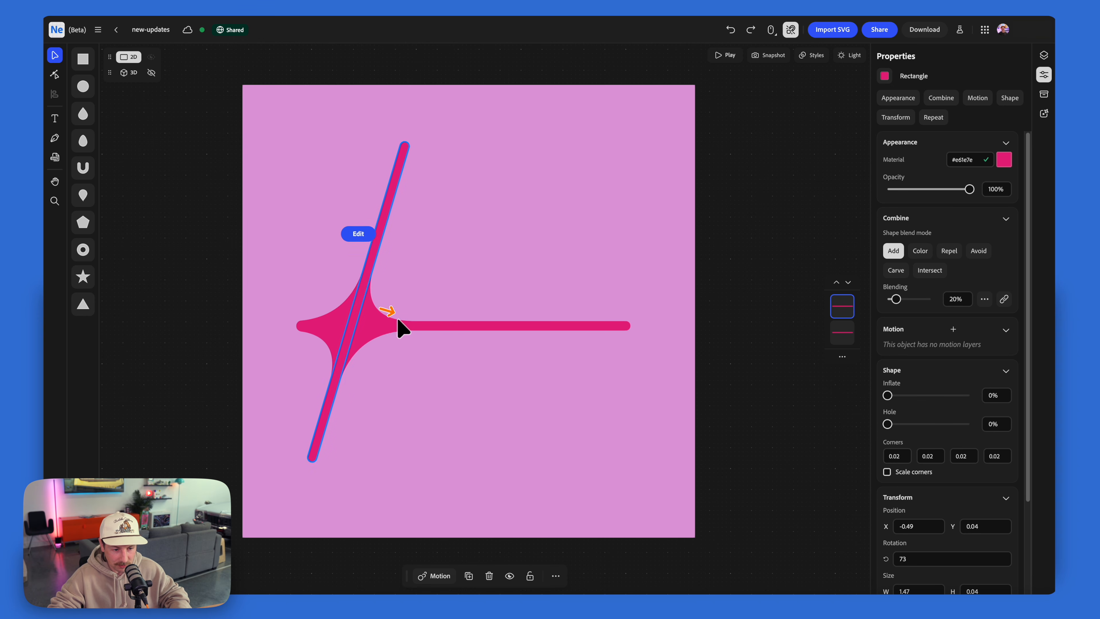
{"action": "key", "text": "super+d"}
{"action": "left_click_drag", "start_coordinate": [392, 287], "coordinate": [529, 311]}
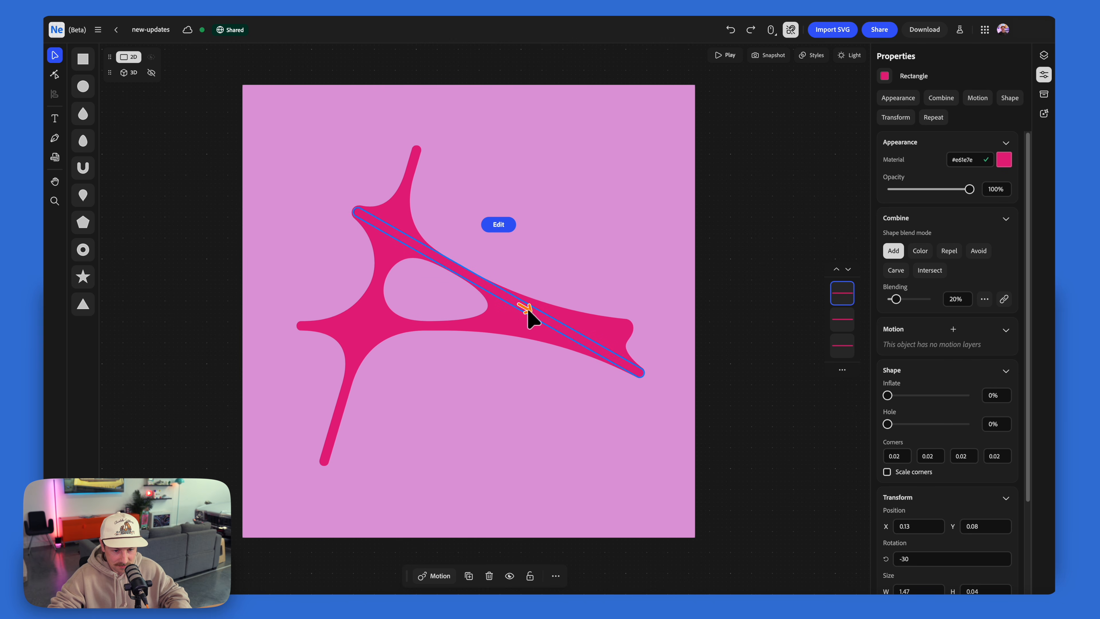
Add more rotated duplicates of the bar across the artboard to build a web of blended lines
{"action": "left_click_drag", "start_coordinate": [532, 318], "coordinate": [530, 371]}
{"action": "left_click_drag", "start_coordinate": [563, 298], "coordinate": [410, 384]}
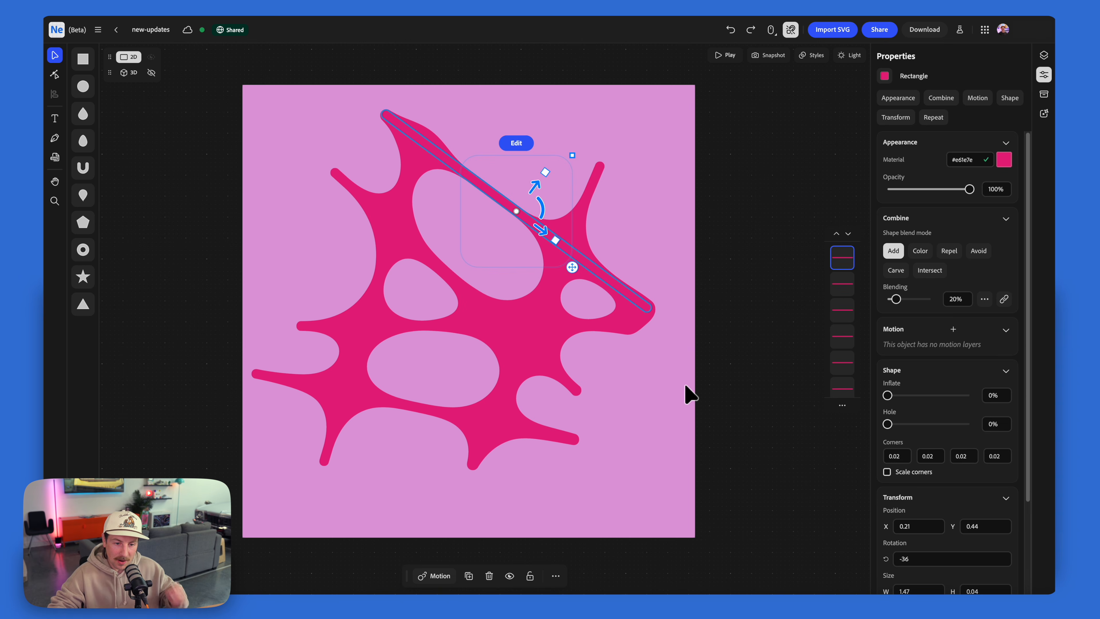
{"action": "left_click", "coordinate": [698, 383]}
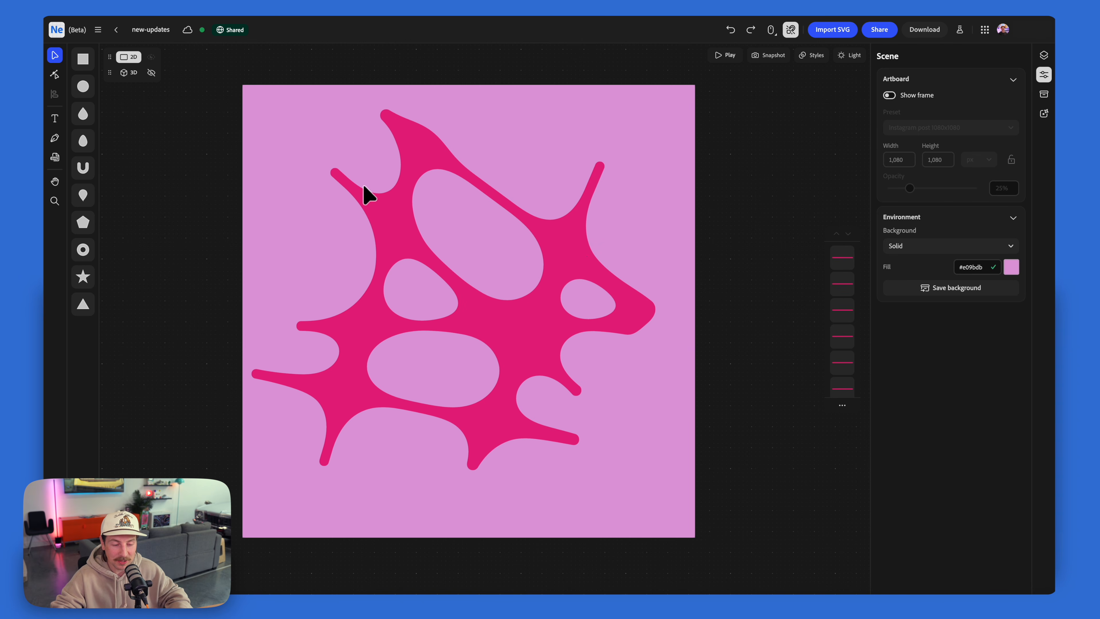
{"action": "scroll", "coordinate": [364, 187], "scroll_direction": "up", "scroll_amount": 5, "text": "ctrl"}
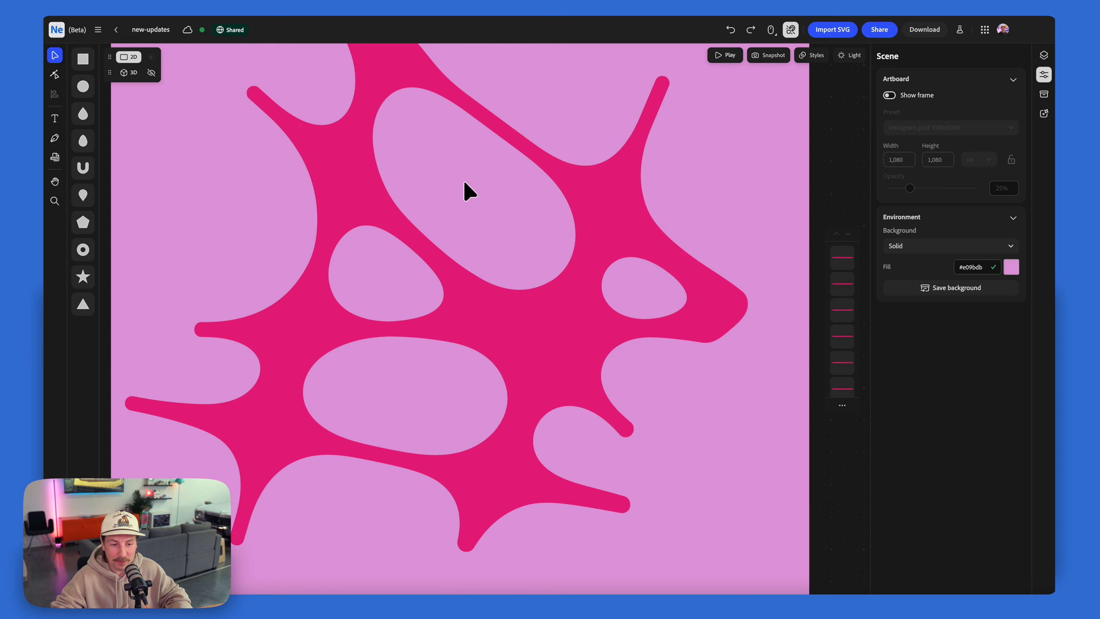
{"action": "scroll", "coordinate": [464, 180], "scroll_direction": "down", "scroll_amount": 4, "text": "ctrl"}
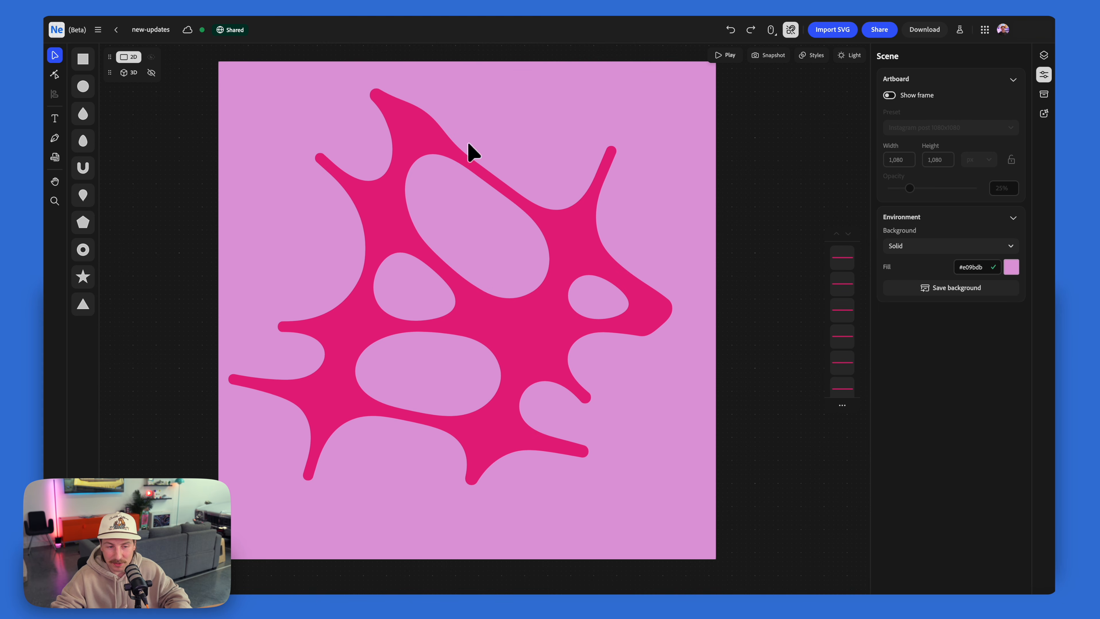
Reposition the uppermost bar at a 149° rotation and recolour it and two other bars magenta #e31ee6
{"action": "left_click", "coordinate": [406, 115]}
{"action": "left_click_drag", "start_coordinate": [467, 147], "coordinate": [509, 207]}
{"action": "mouse_move", "coordinate": [533, 170]}
{"action": "left_mouse_down"}
{"action": "mouse_move", "coordinate": [396, 406]}
{"action": "mouse_move", "coordinate": [528, 182]}
{"action": "left_mouse_up"}
{"action": "left_click", "coordinate": [1004, 160]}
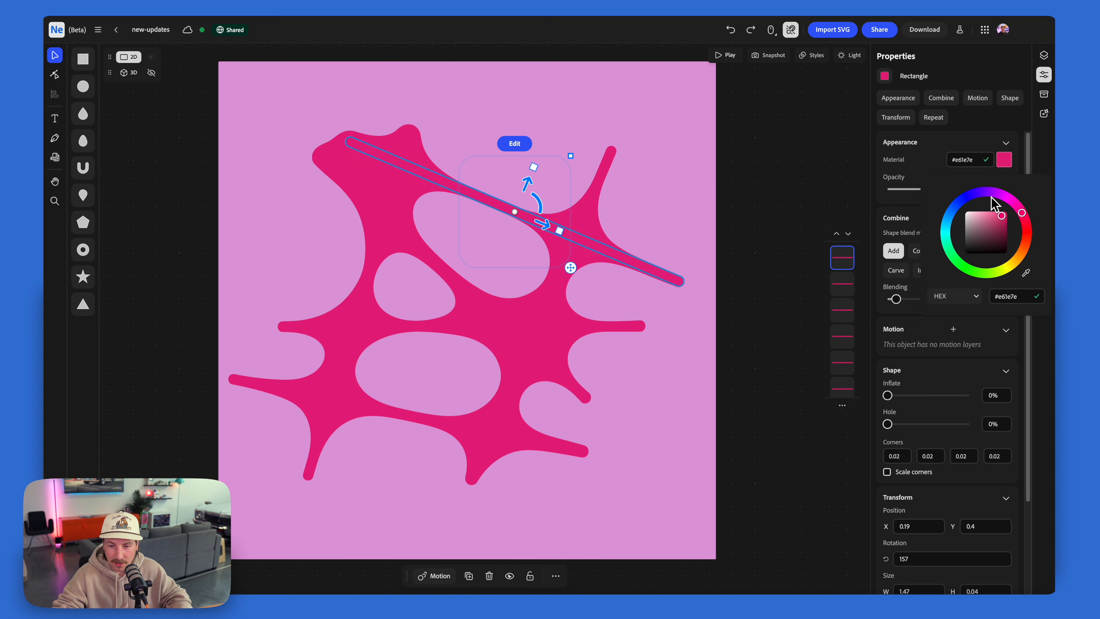
{"action": "left_click_drag", "start_coordinate": [1010, 201], "coordinate": [999, 200]}
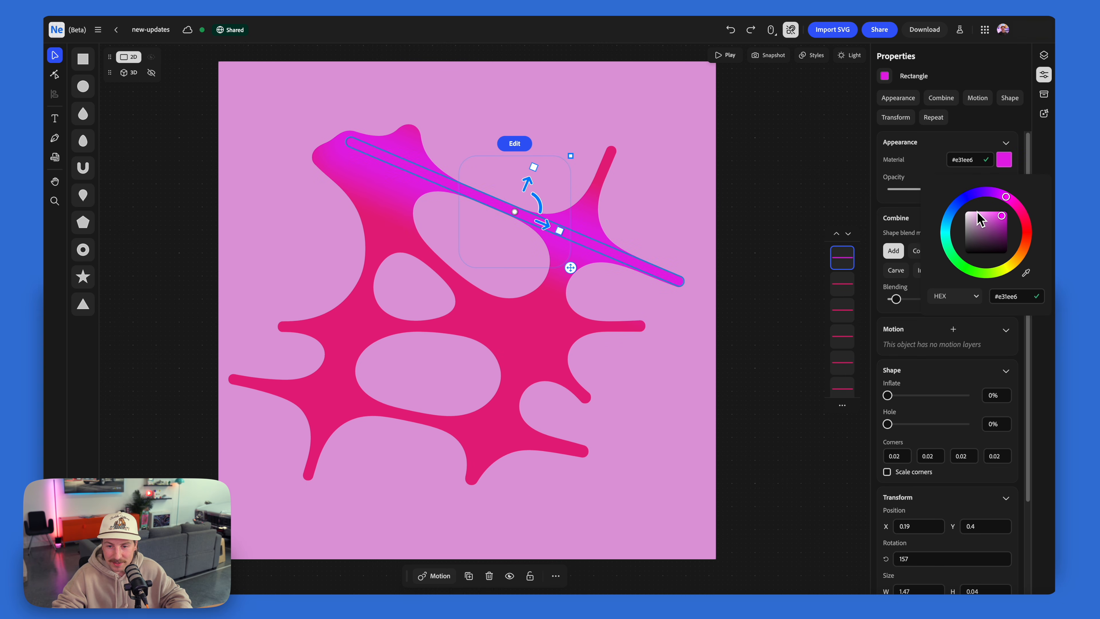
{"action": "mouse_move", "coordinate": [528, 187]}
{"action": "left_mouse_down"}
{"action": "mouse_move", "coordinate": [395, 405]}
{"action": "mouse_move", "coordinate": [535, 203]}
{"action": "mouse_move", "coordinate": [527, 191]}
{"action": "left_mouse_up"}
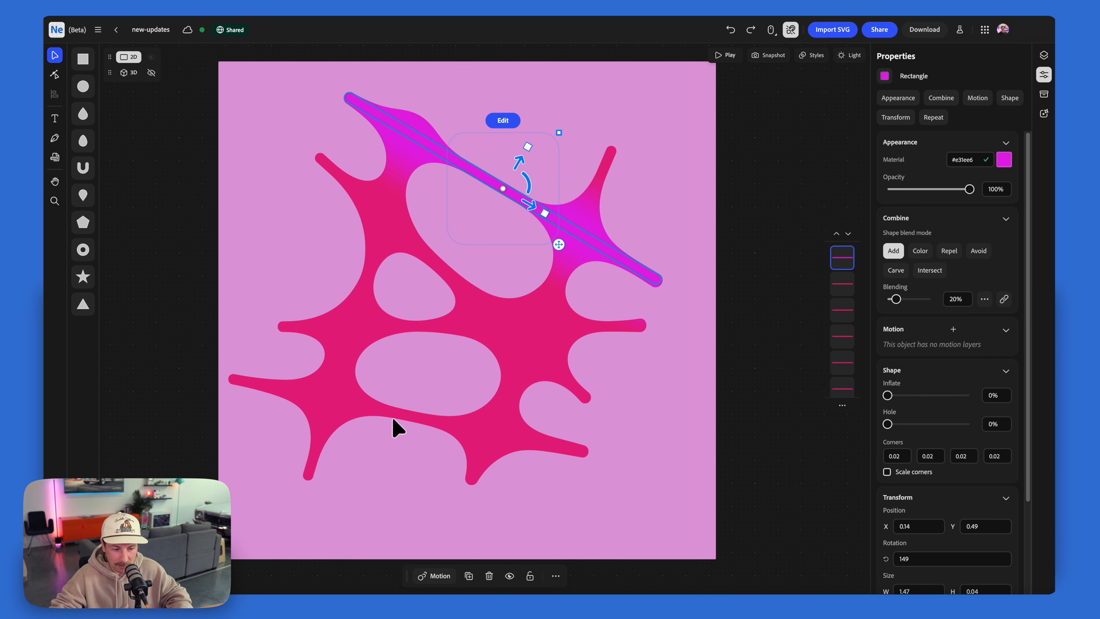
{"action": "left_click", "coordinate": [398, 415], "text": "shift"}
{"action": "left_click", "coordinate": [552, 193]}
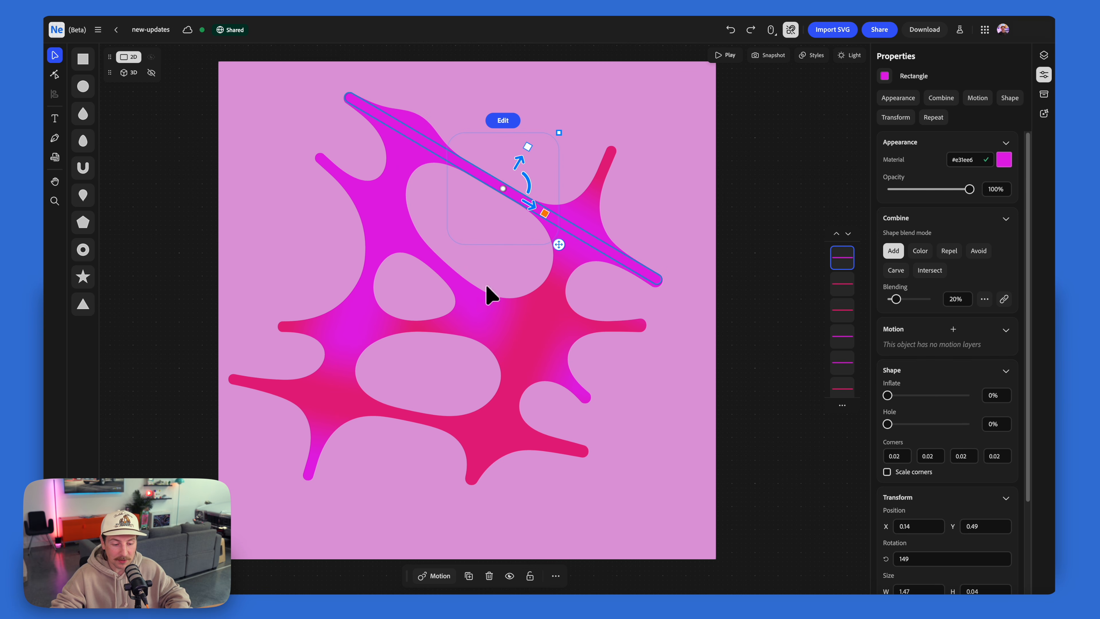
Apply a Wiggle motion to the uppermost bar with amplitude 0.11 along the Y axis
{"action": "left_click", "coordinate": [437, 577]}
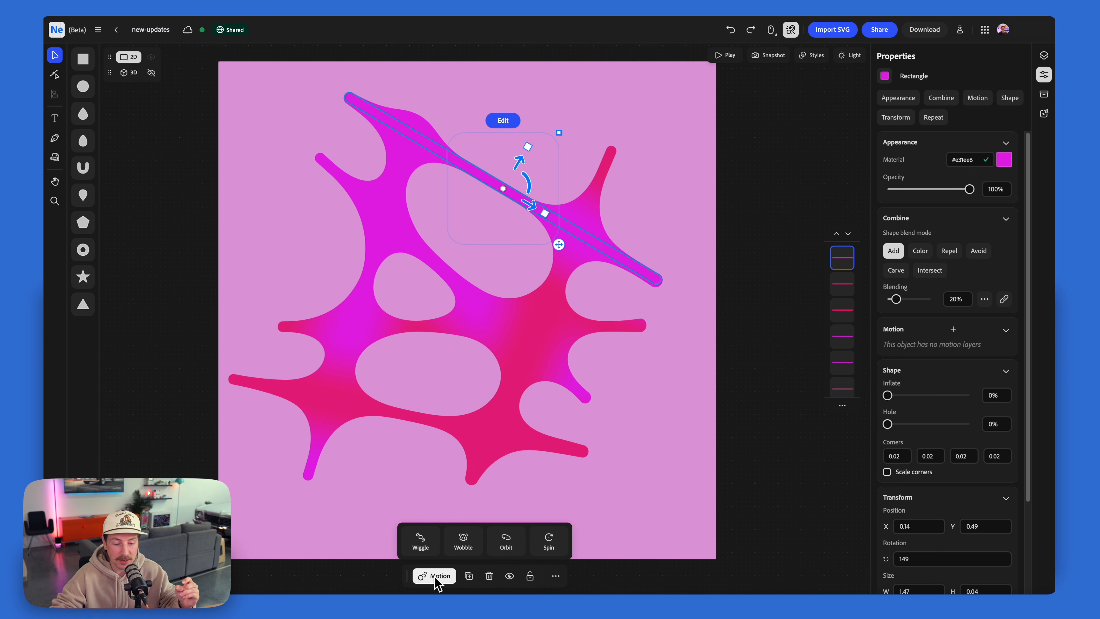
{"action": "left_click", "coordinate": [421, 544]}
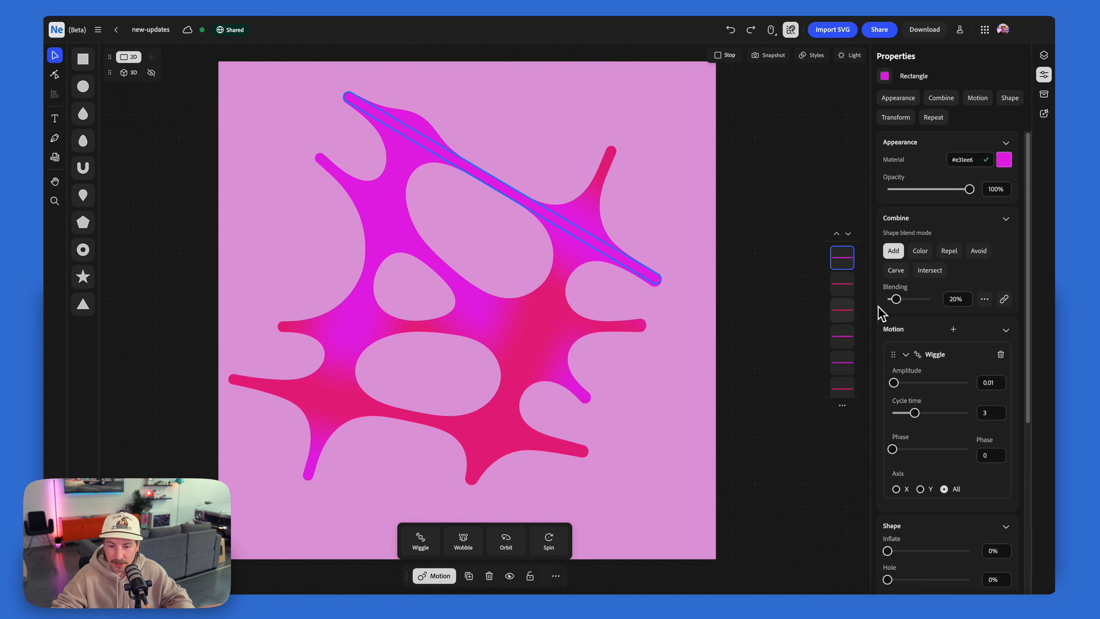
{"action": "left_click", "coordinate": [909, 383]}
{"action": "left_click", "coordinate": [920, 489]}
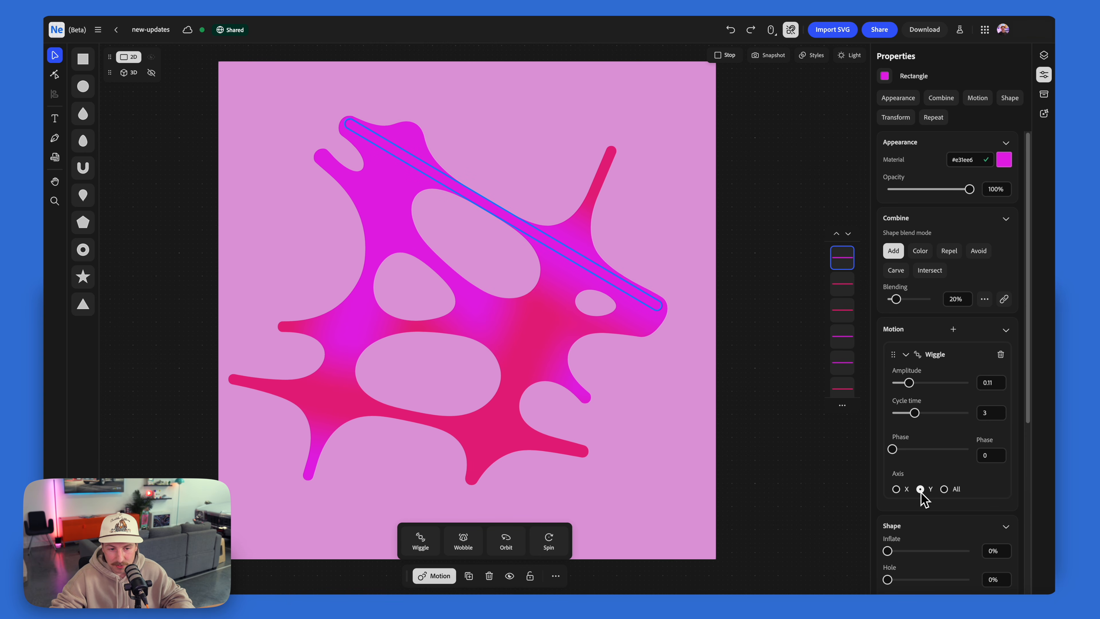
Add a Wiggle motion to the red bar running across the lower part of the web
{"action": "left_click", "coordinate": [417, 417]}
{"action": "left_click", "coordinate": [421, 543]}
{"action": "left_click", "coordinate": [730, 373]}
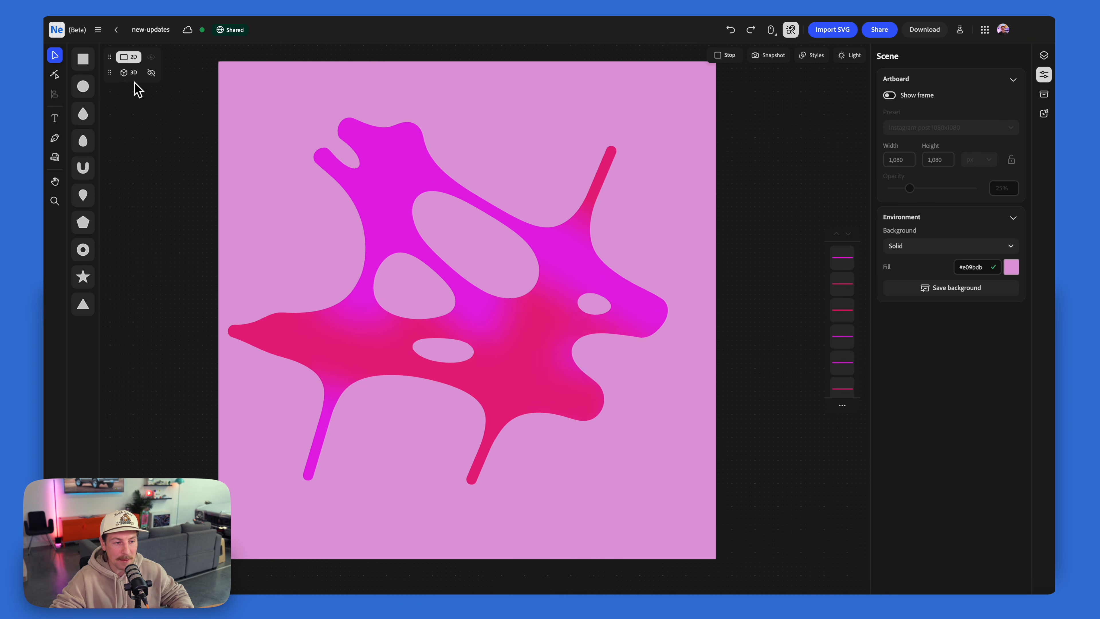
Switch to the 3D scene and delete the white base plane beneath the cube
{"action": "left_click", "coordinate": [130, 74]}
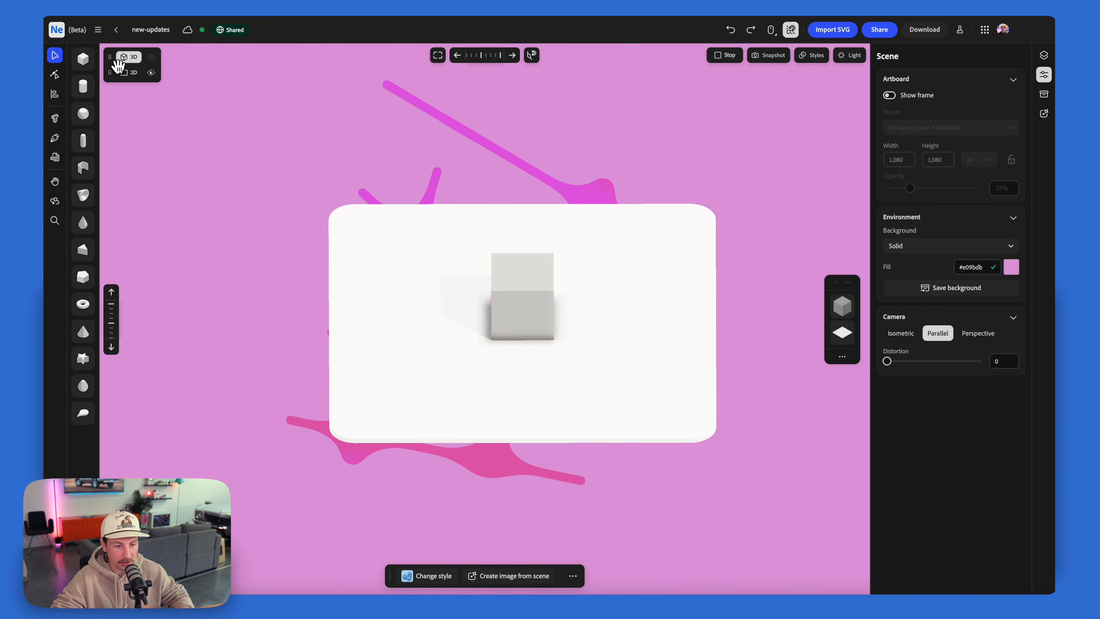
{"action": "left_click", "coordinate": [405, 302]}
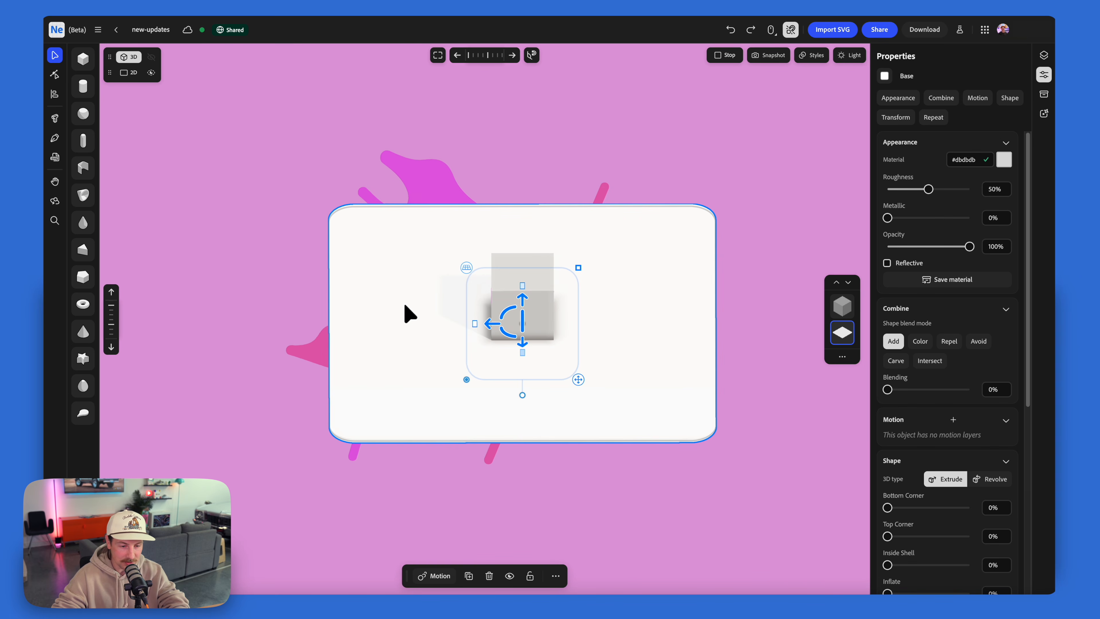
{"action": "key", "text": "Delete"}
{"action": "right_click_drag", "start_coordinate": [537, 311], "coordinate": [492, 299]}
{"action": "left_click", "coordinate": [487, 300]}
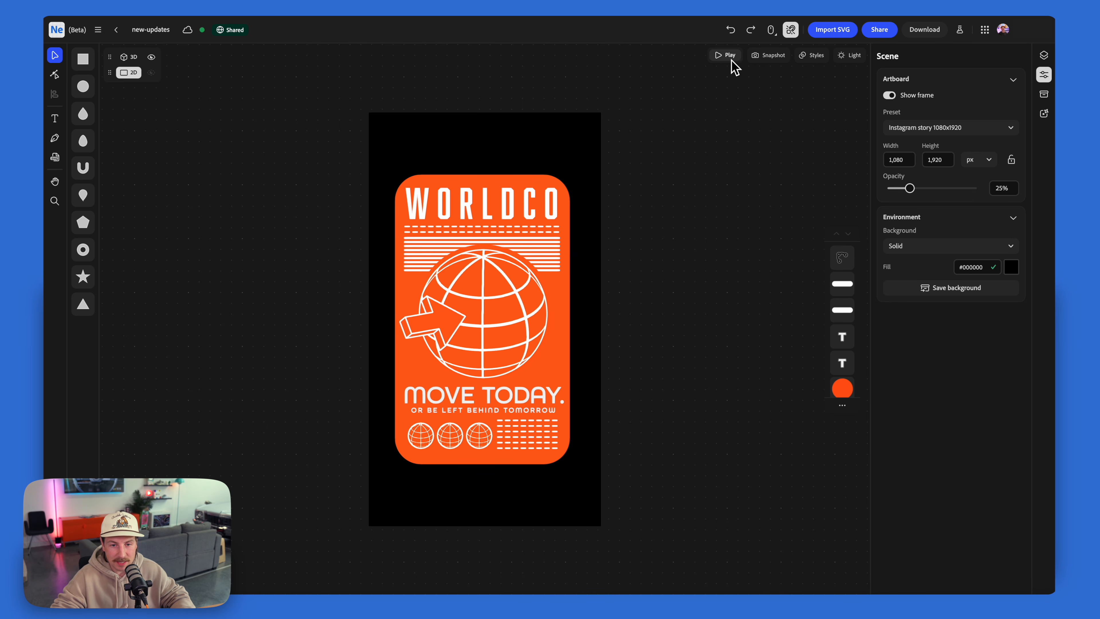
Play the WORLDCO poster's animation and examine how its 2D text and 3D globes and arrow are layered
{"action": "left_click", "coordinate": [726, 57]}
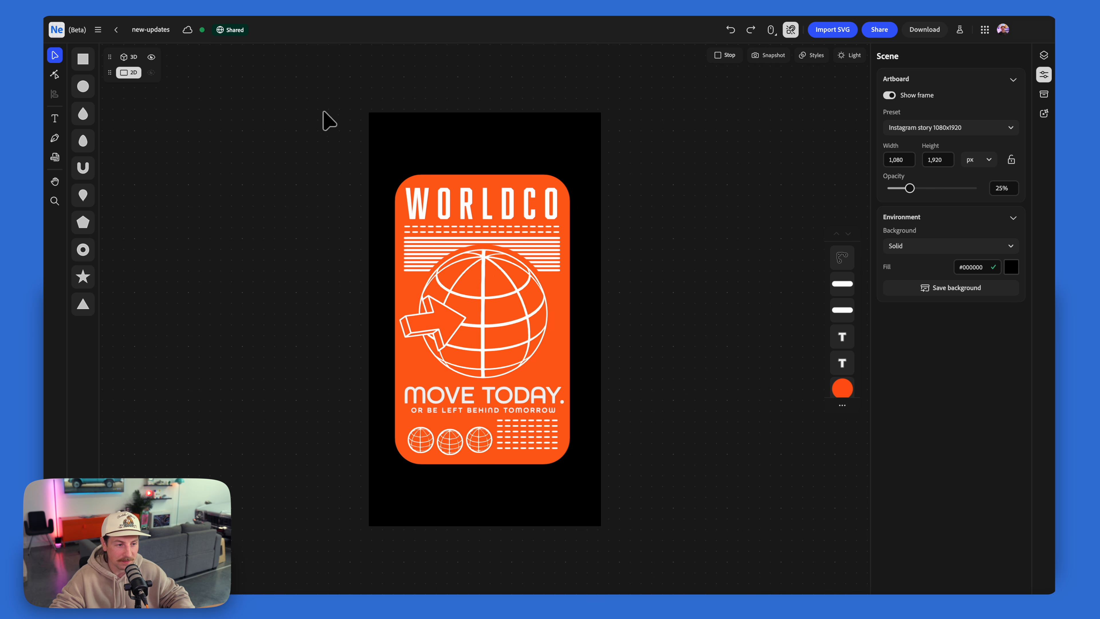
{"action": "left_click", "coordinate": [444, 206]}
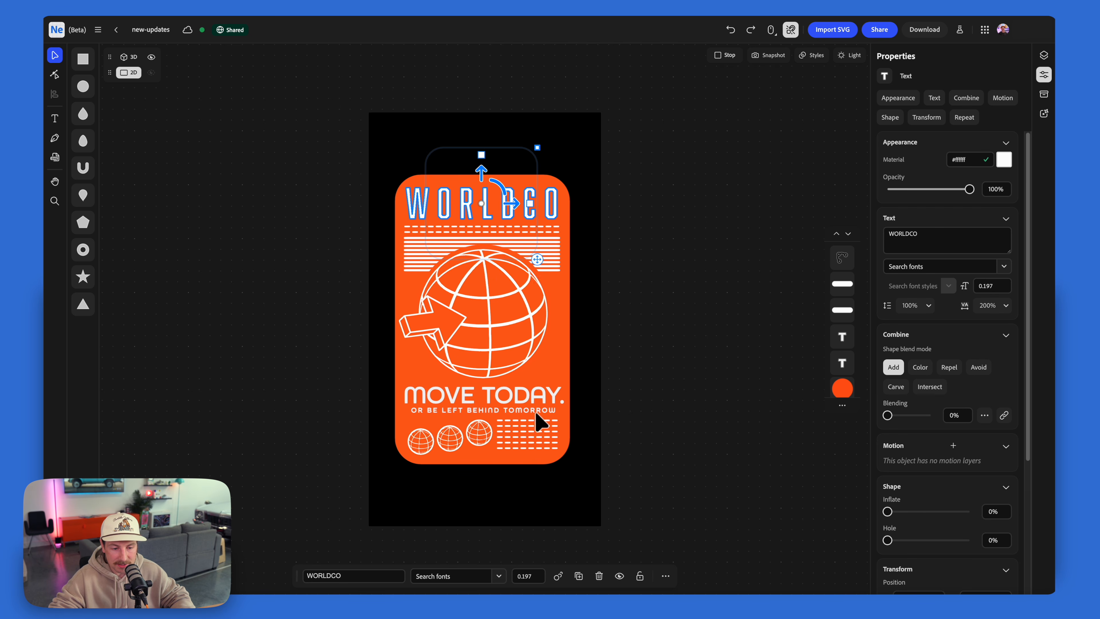
{"action": "left_click", "coordinate": [338, 263]}
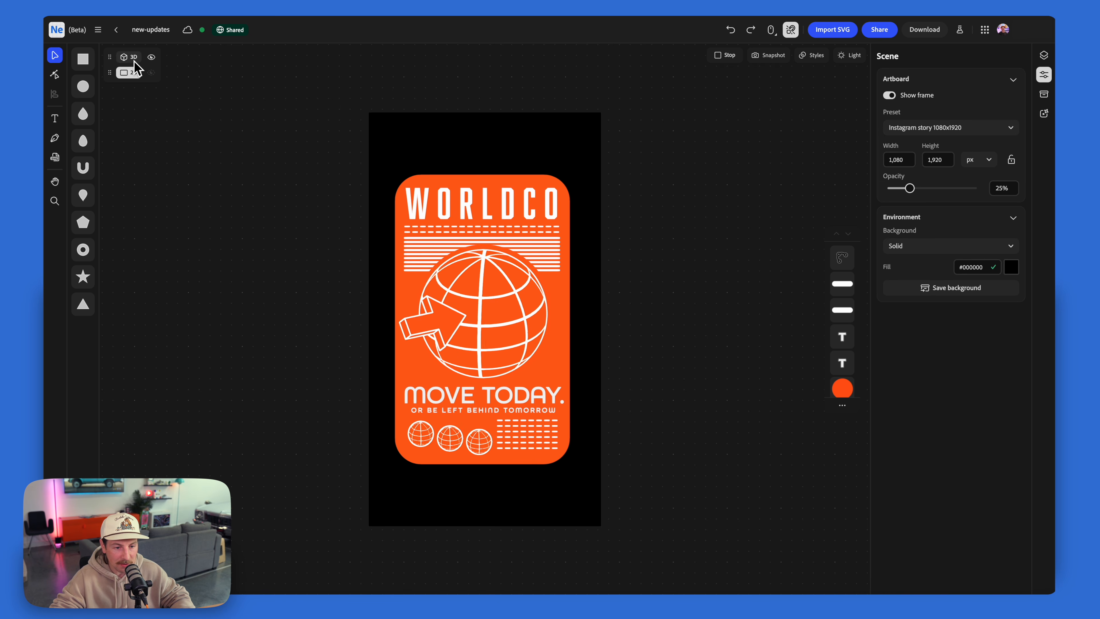
{"action": "left_click", "coordinate": [135, 59]}
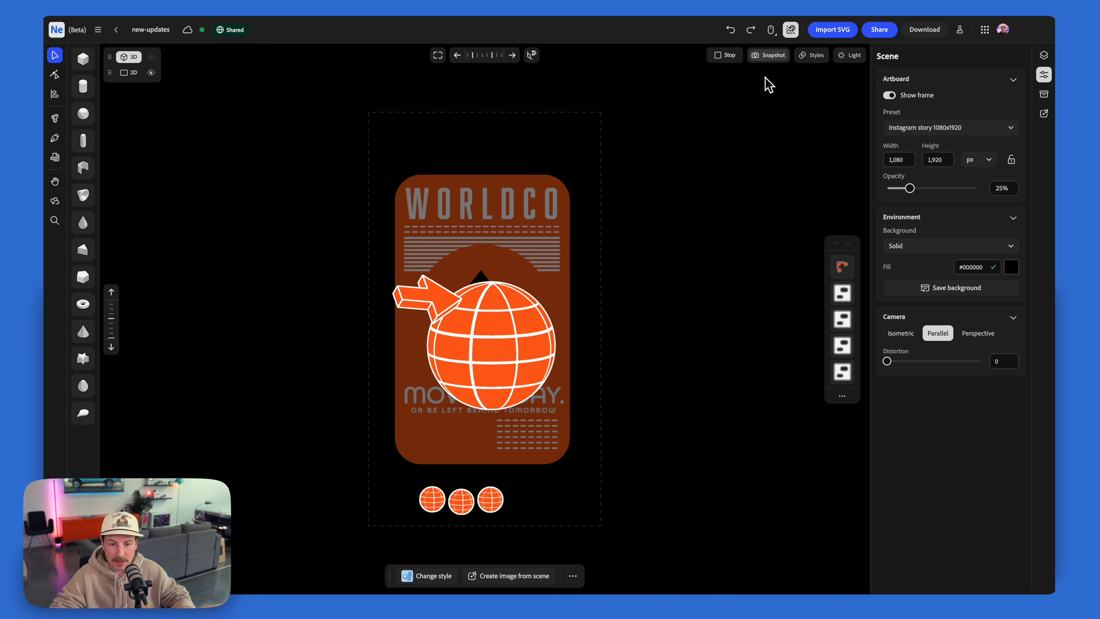
{"action": "left_click", "coordinate": [768, 55]}
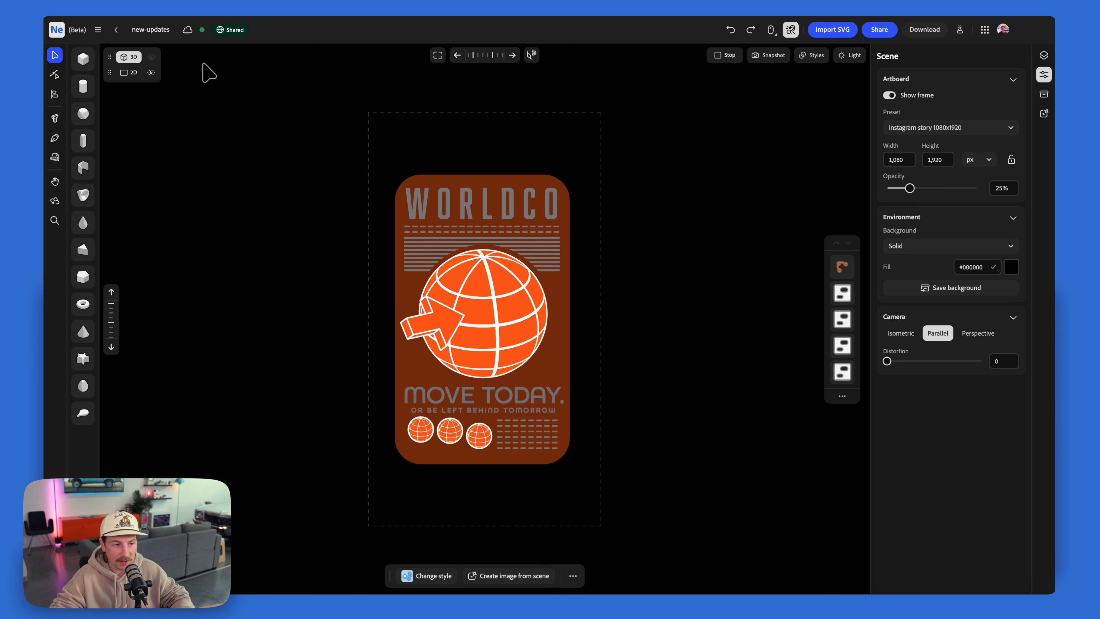
{"action": "left_click", "coordinate": [129, 73]}
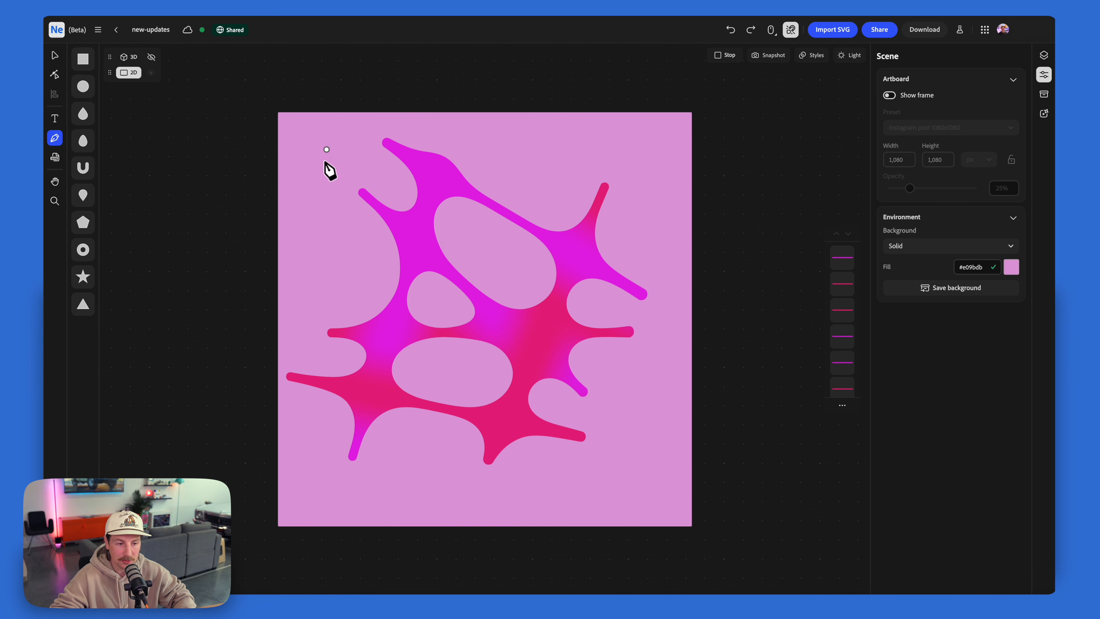
Draw a closed path with straight and curved segments over the upper part of the pink 2D artboard using the Pen tool
{"action": "left_click", "coordinate": [327, 289]}
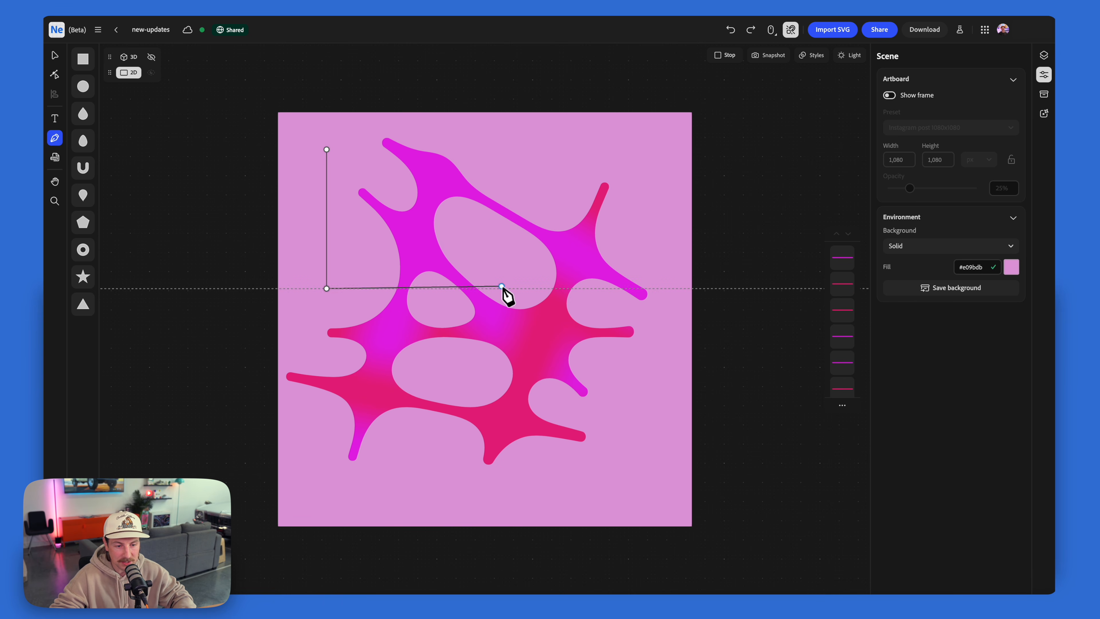
{"action": "left_click_drag", "start_coordinate": [362, 170], "coordinate": [389, 130]}
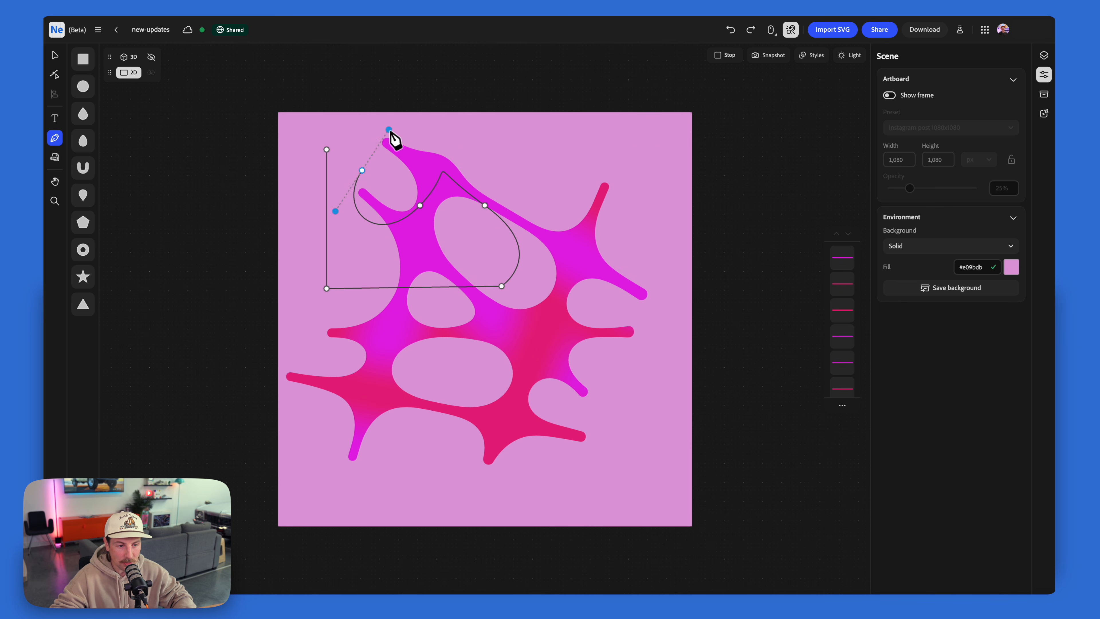
{"action": "left_click", "coordinate": [327, 149]}
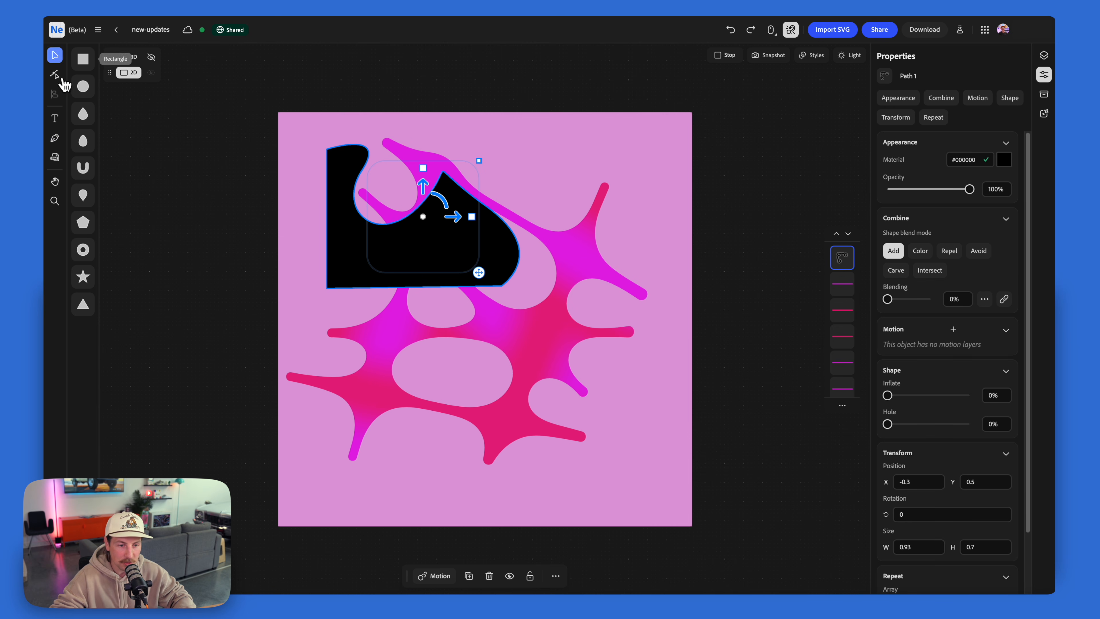
Reshape the black path by moving its anchor points until it measures about 1.2 wide and 0.67 high
{"action": "key", "text": "a"}
{"action": "left_click_drag", "start_coordinate": [419, 205], "coordinate": [411, 191]}
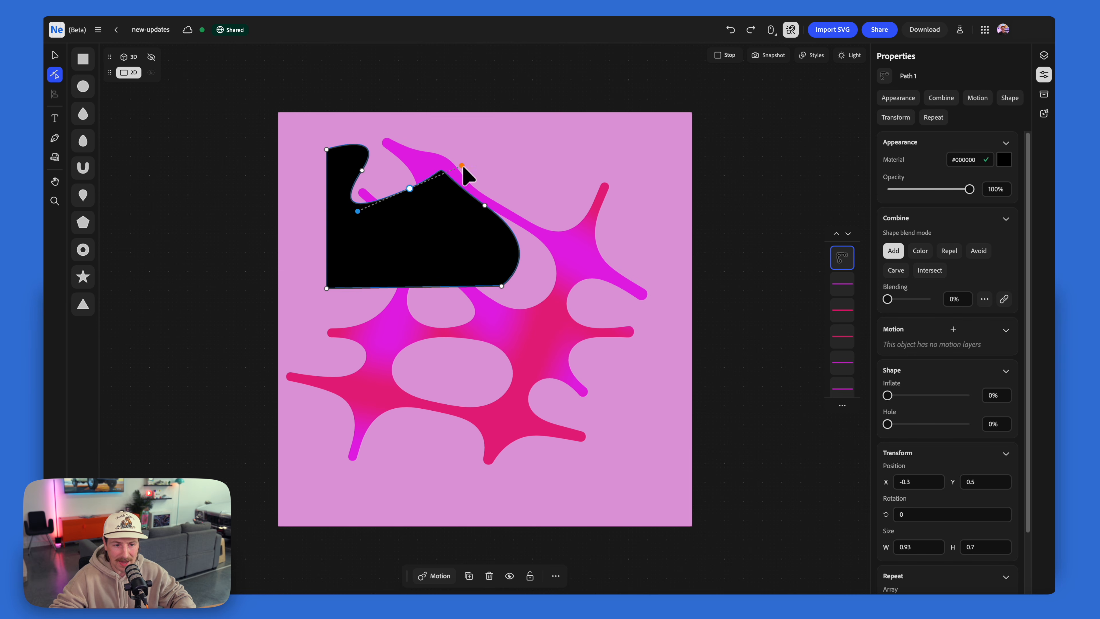
{"action": "left_click_drag", "start_coordinate": [503, 198], "coordinate": [517, 210]}
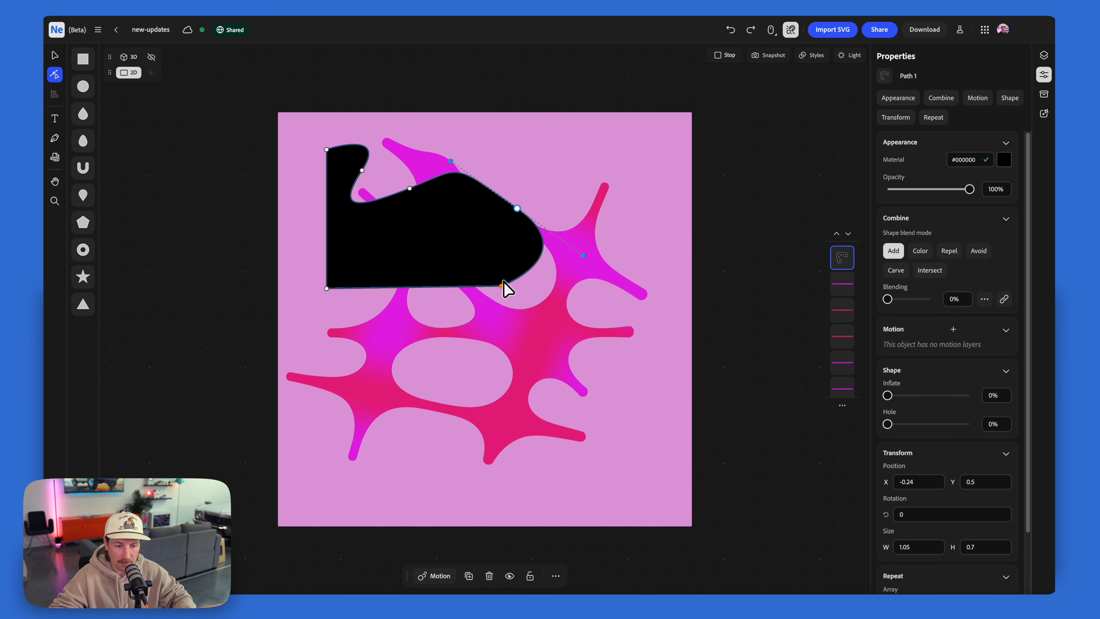
{"action": "left_click_drag", "start_coordinate": [502, 286], "coordinate": [500, 291]}
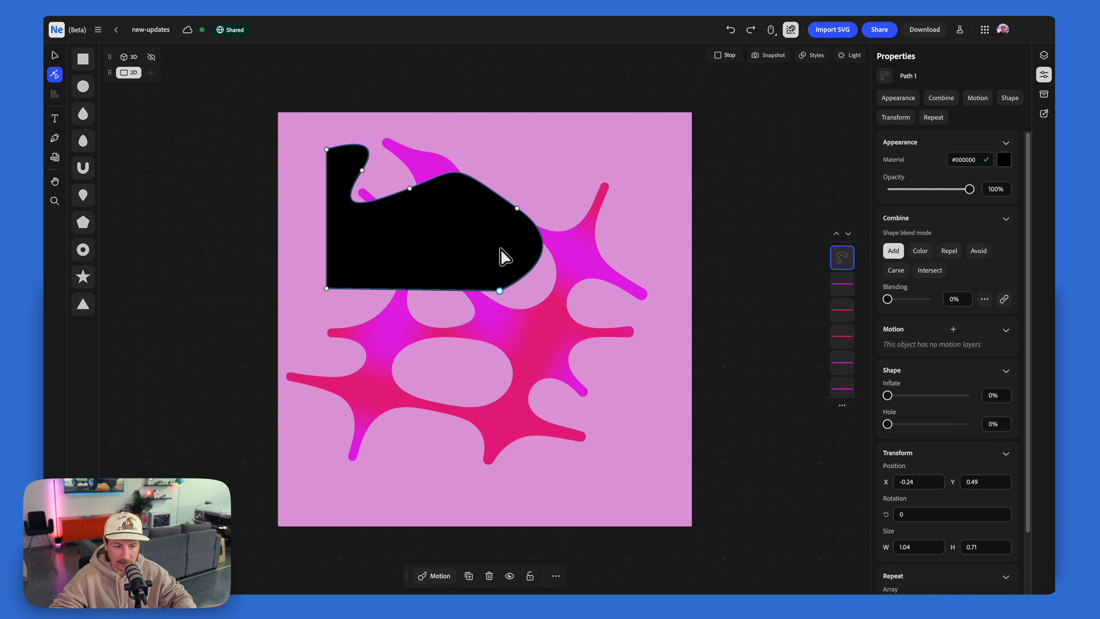
{"action": "left_click_drag", "start_coordinate": [327, 149], "coordinate": [294, 170]}
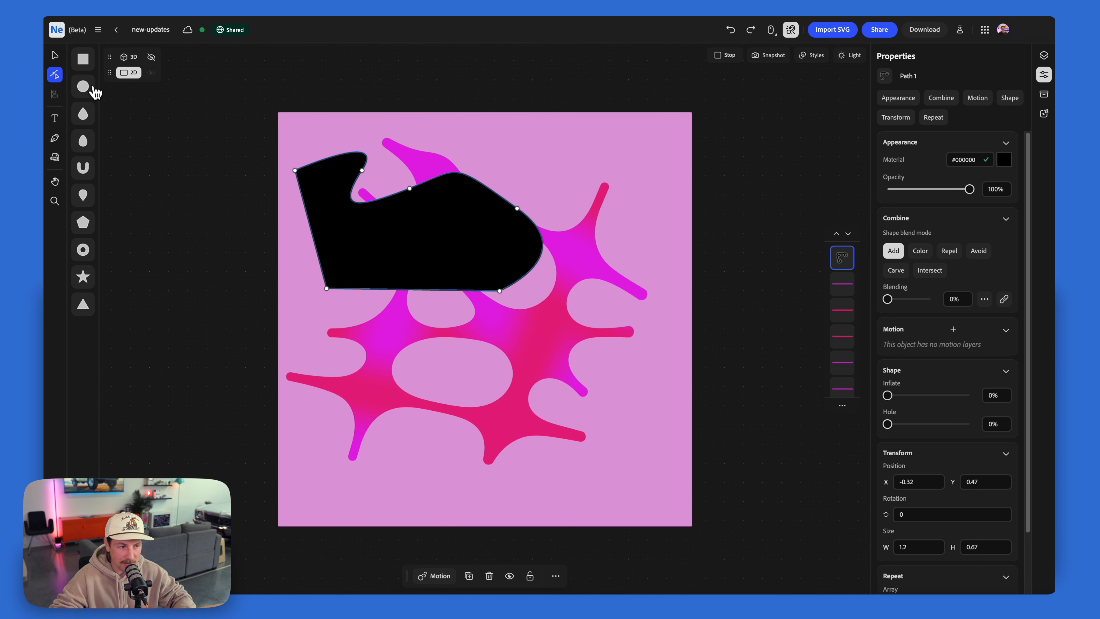
{"action": "left_click", "coordinate": [61, 60]}
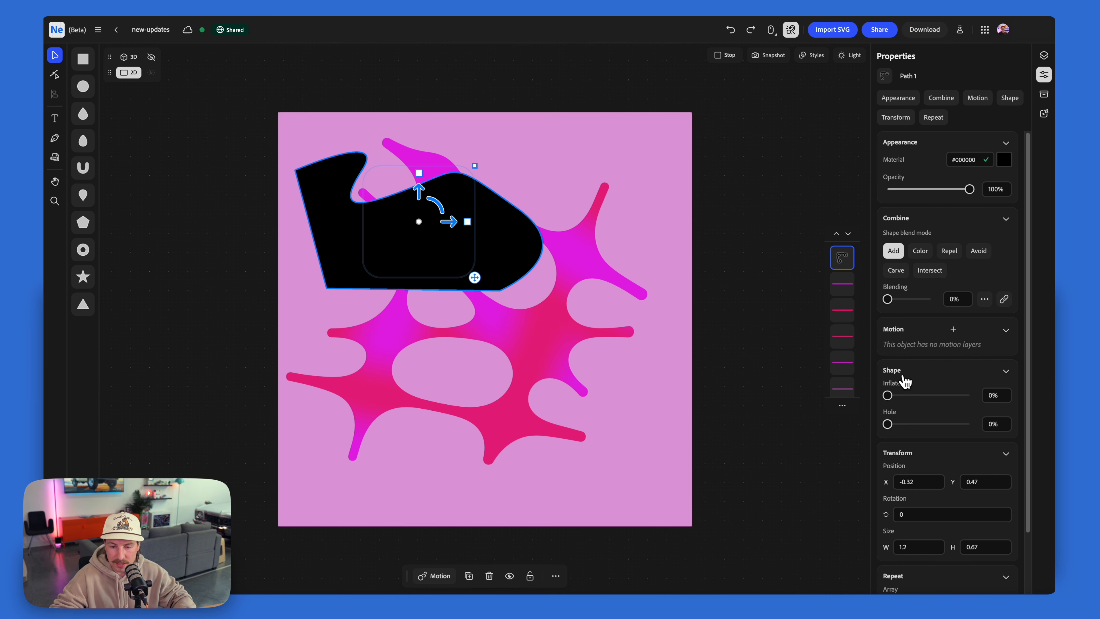
Move the black path to about X -0.16, Y 0.25 and convert it to a 3D shape
{"action": "left_click_drag", "start_coordinate": [928, 429], "coordinate": [855, 410]}
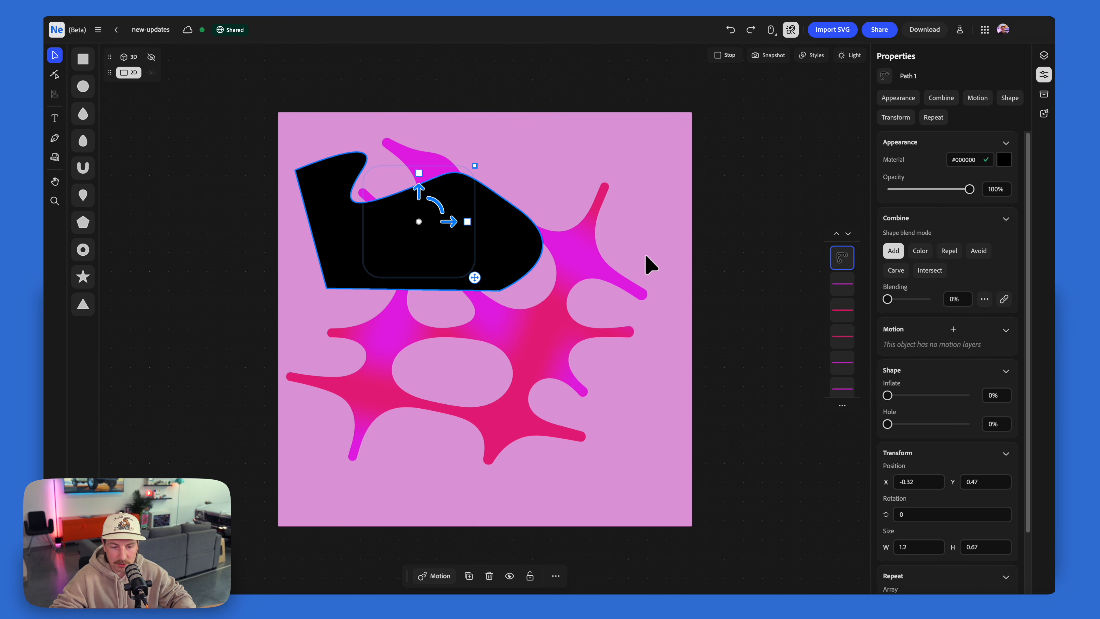
{"action": "left_click", "coordinate": [669, 226]}
{"action": "left_click_drag", "start_coordinate": [466, 250], "coordinate": [465, 282]}
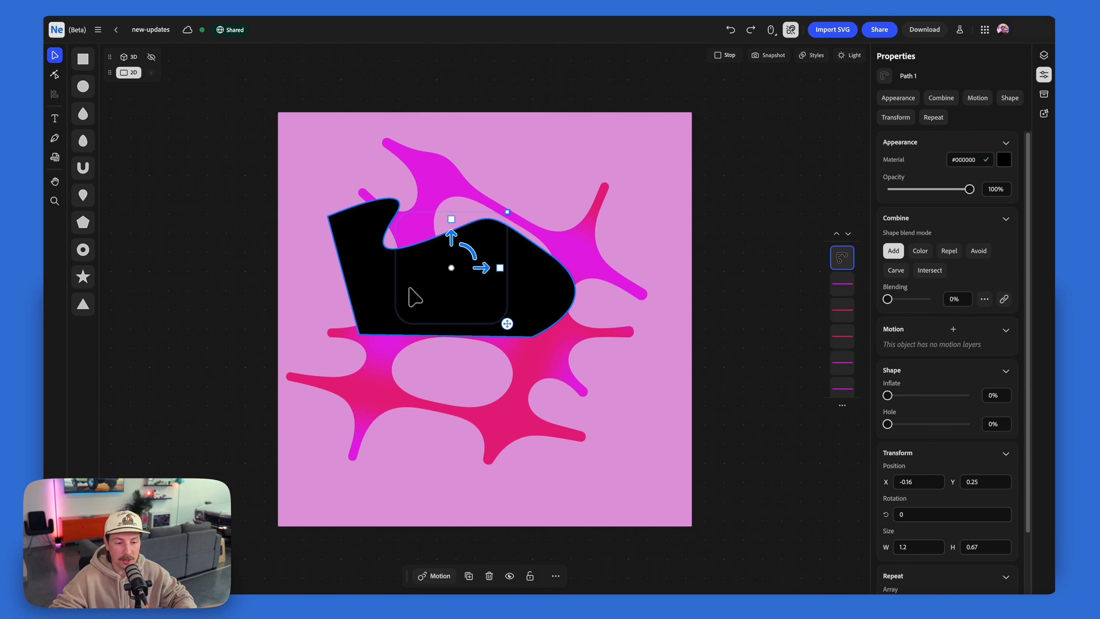
{"action": "right_click", "coordinate": [435, 288]}
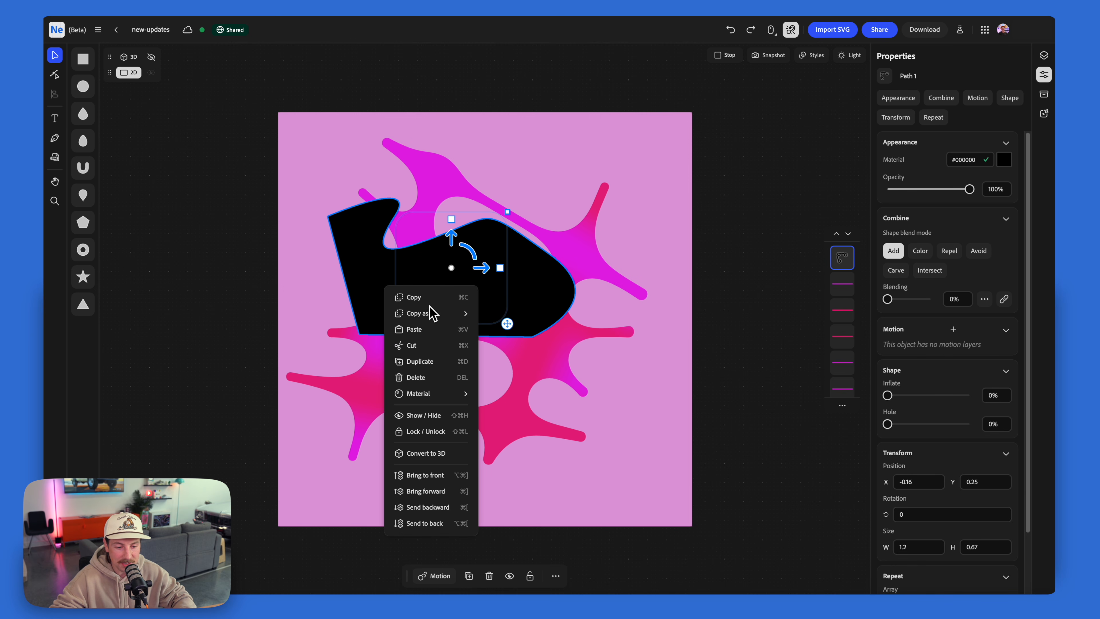
{"action": "left_click", "coordinate": [428, 454]}
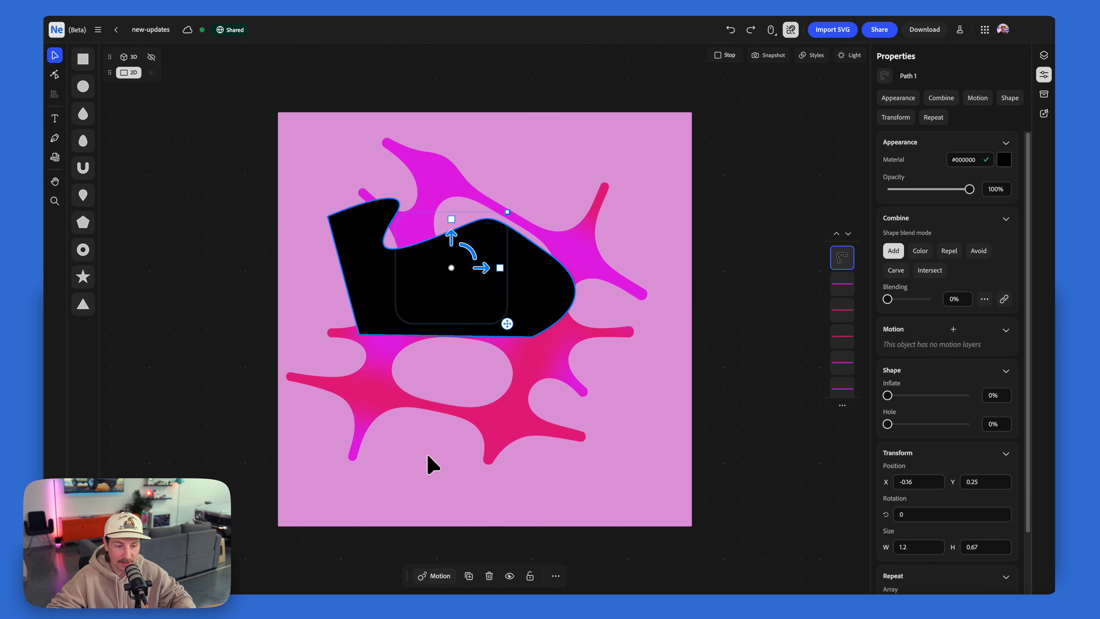
In the 3D scene, move the extruded path sideways out of the cube
{"action": "left_click", "coordinate": [130, 57]}
{"action": "left_click", "coordinate": [413, 349]}
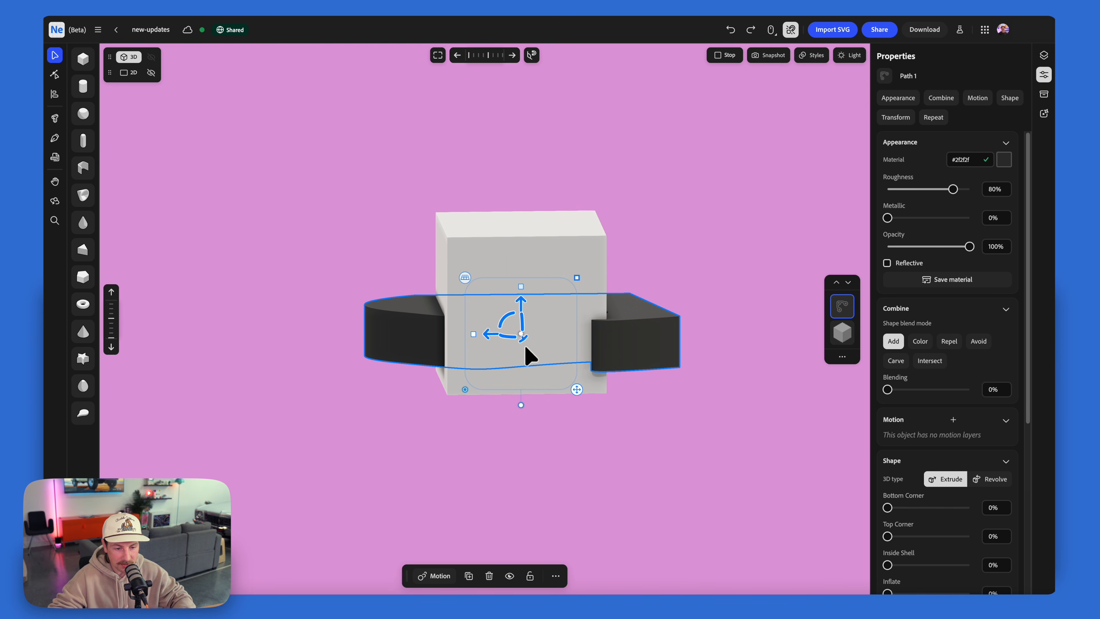
{"action": "left_click_drag", "start_coordinate": [491, 335], "coordinate": [269, 341]}
{"action": "middle_click_drag", "start_coordinate": [296, 342], "coordinate": [323, 359]}
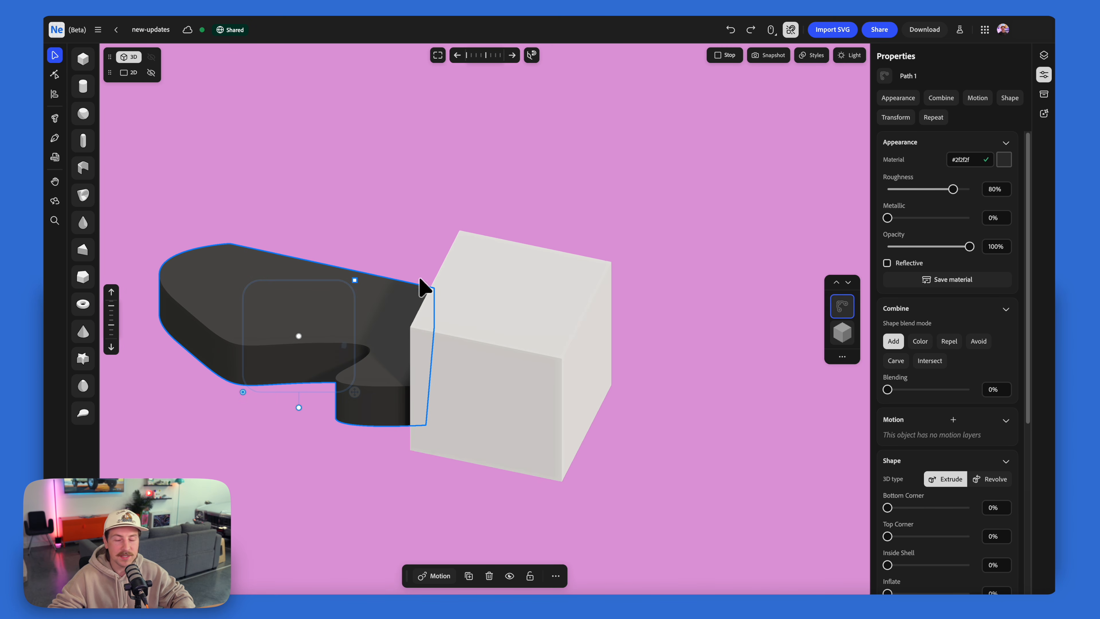
Draw a closed curved path with the Pen tool on the ground plane beside the cube to make a second extruded shape
{"action": "middle_click_drag", "start_coordinate": [376, 277], "coordinate": [542, 228]}
{"action": "scroll", "coordinate": [320, 246], "scroll_direction": "down", "scroll_amount": 3}
{"action": "left_click", "coordinate": [371, 244]}
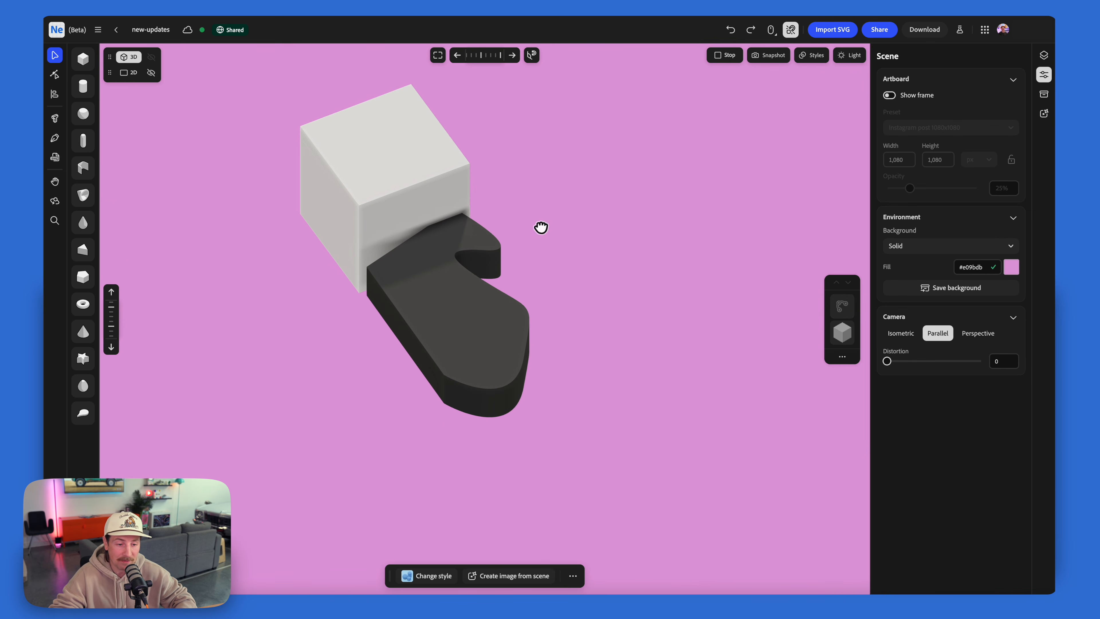
{"action": "left_click", "coordinate": [453, 284]}
{"action": "middle_click_drag", "start_coordinate": [453, 284], "coordinate": [417, 276]}
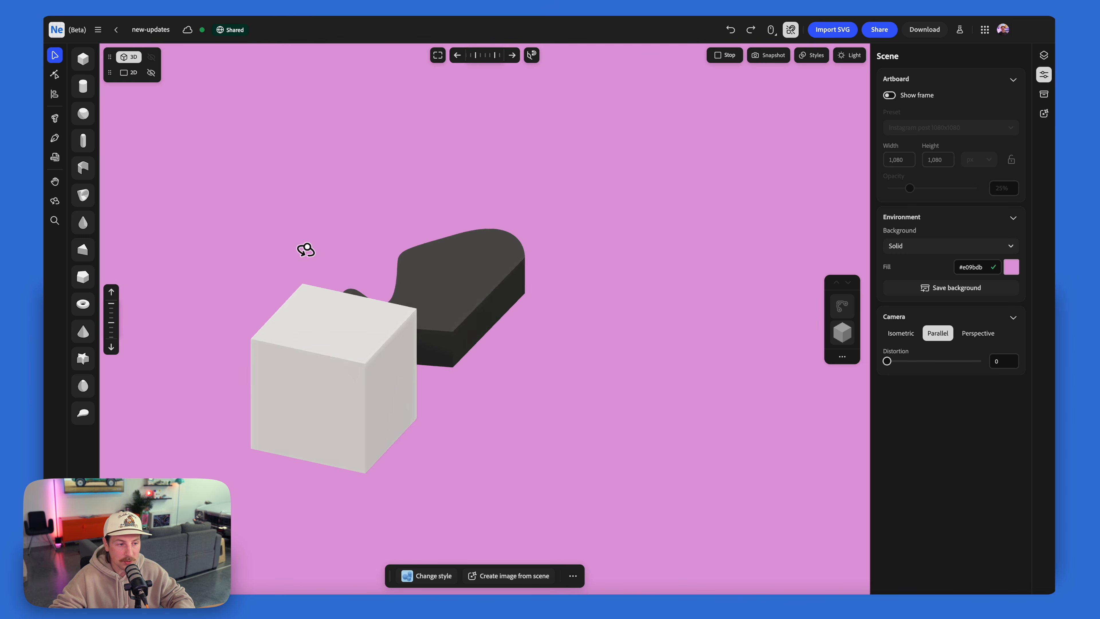
{"action": "middle_click_drag", "start_coordinate": [306, 250], "coordinate": [224, 231]}
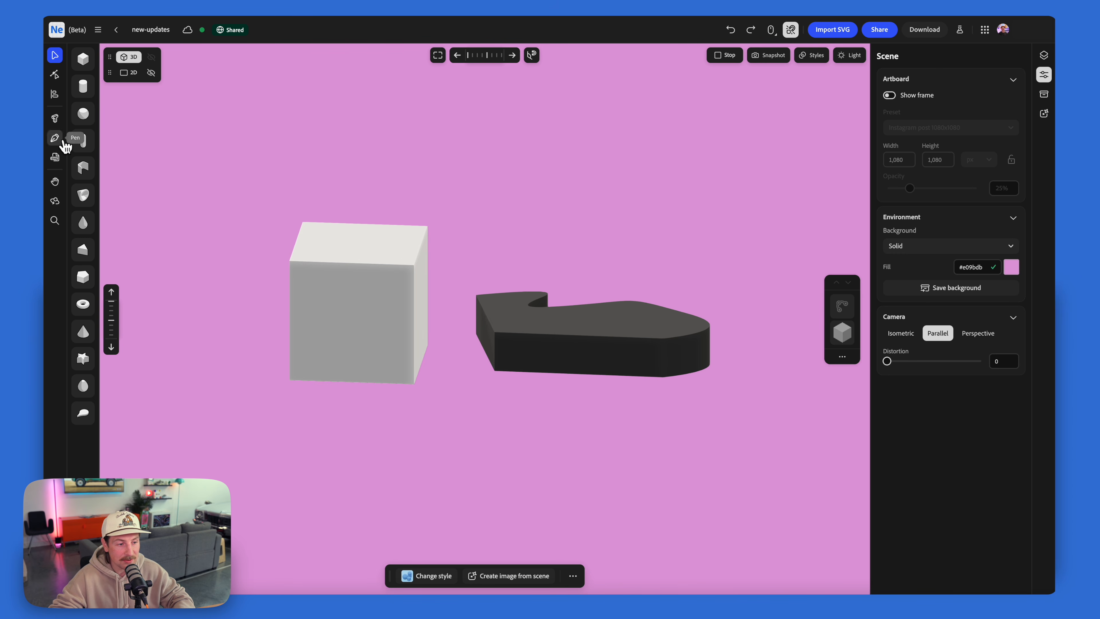
{"action": "middle_click_drag", "start_coordinate": [356, 222], "coordinate": [503, 321]}
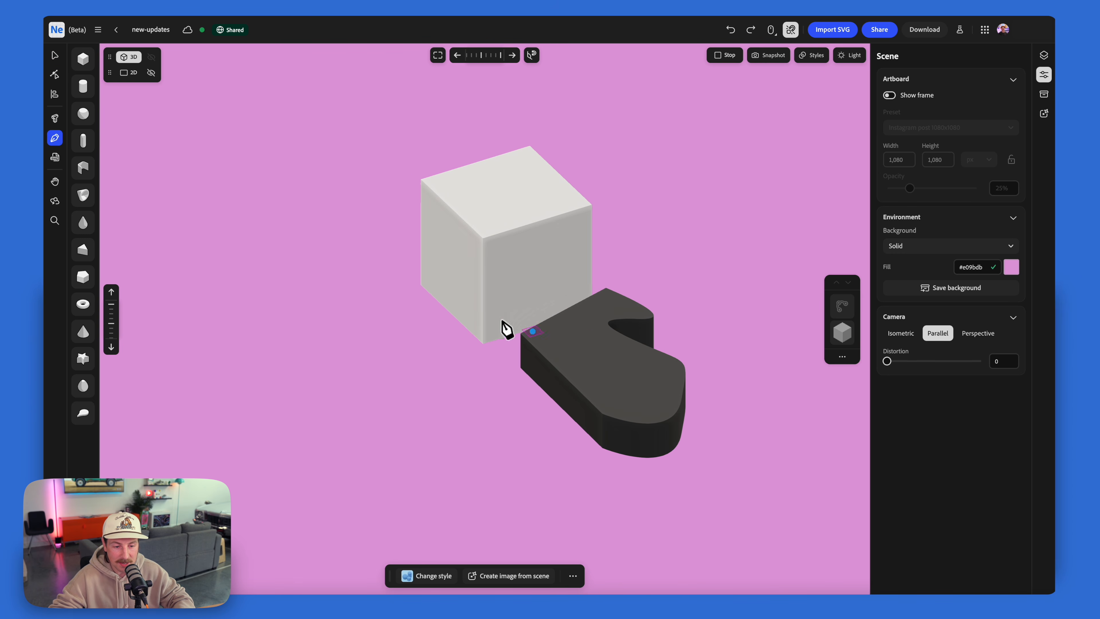
{"action": "left_click", "coordinate": [362, 386]}
{"action": "left_click_drag", "start_coordinate": [447, 435], "coordinate": [521, 420]}
{"action": "left_click_drag", "start_coordinate": [473, 382], "coordinate": [429, 343]}
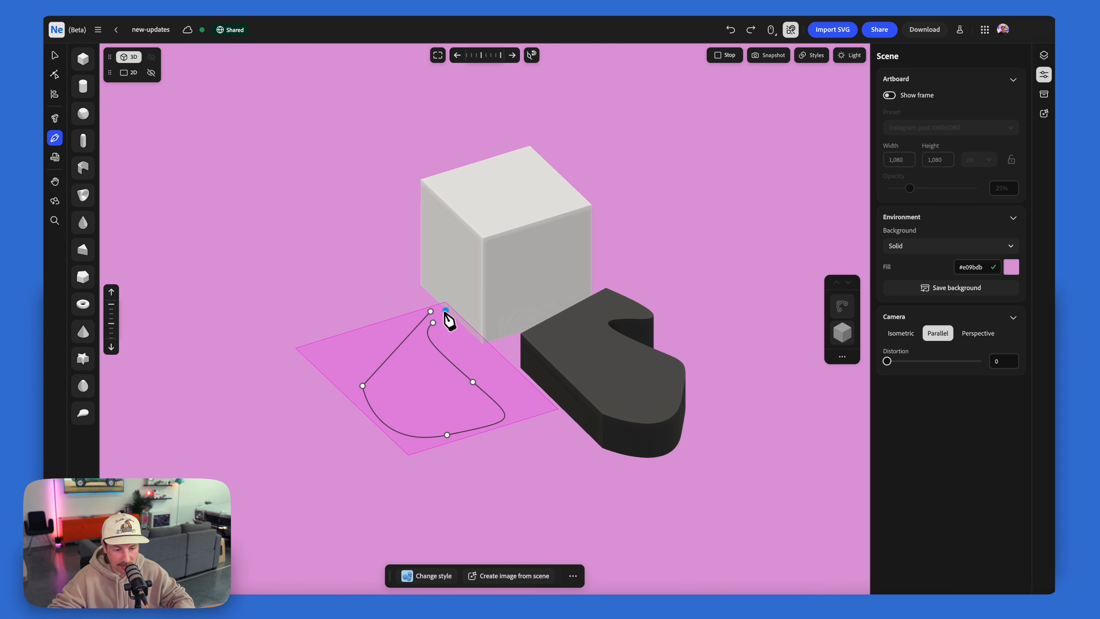
{"action": "left_click", "coordinate": [431, 312]}
Draw an open winding path with the Pen tool on the ground plane, on the cube's side away from the dark shapes
{"action": "middle_click_drag", "start_coordinate": [445, 288], "coordinate": [403, 310]}
{"action": "middle_click_drag", "start_coordinate": [329, 186], "coordinate": [489, 185]}
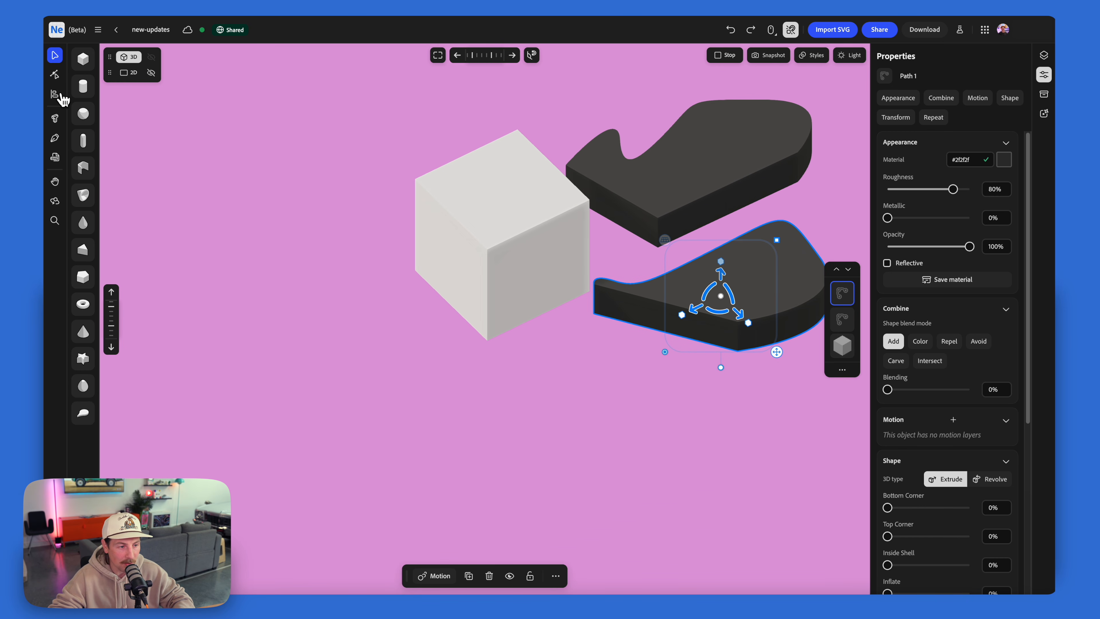
{"action": "left_click", "coordinate": [55, 138]}
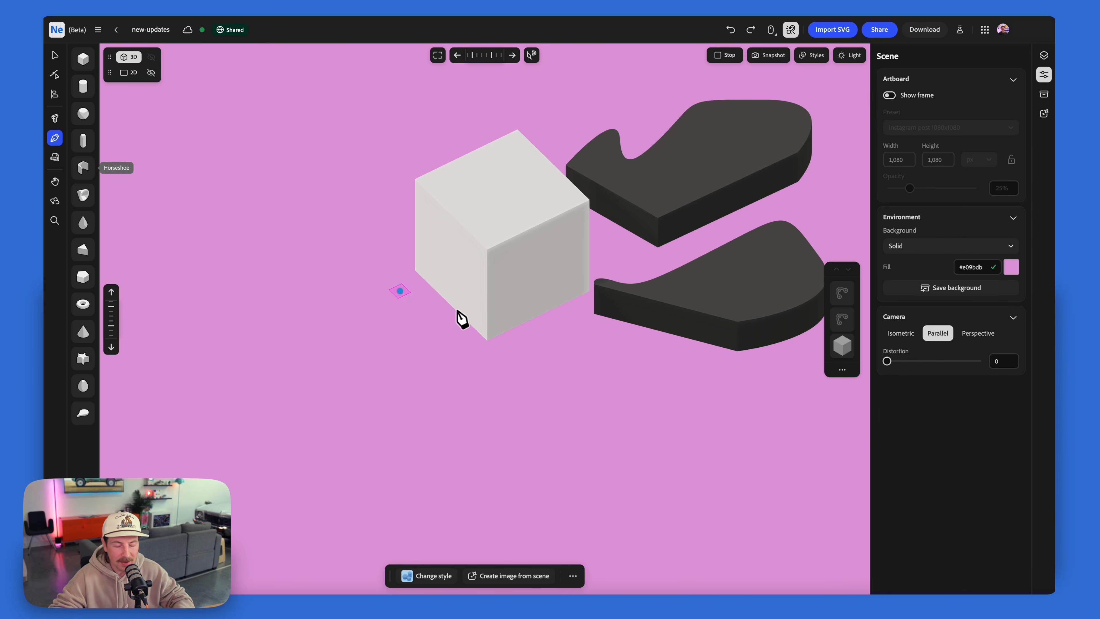
{"action": "middle_click_drag", "start_coordinate": [442, 304], "coordinate": [502, 359]}
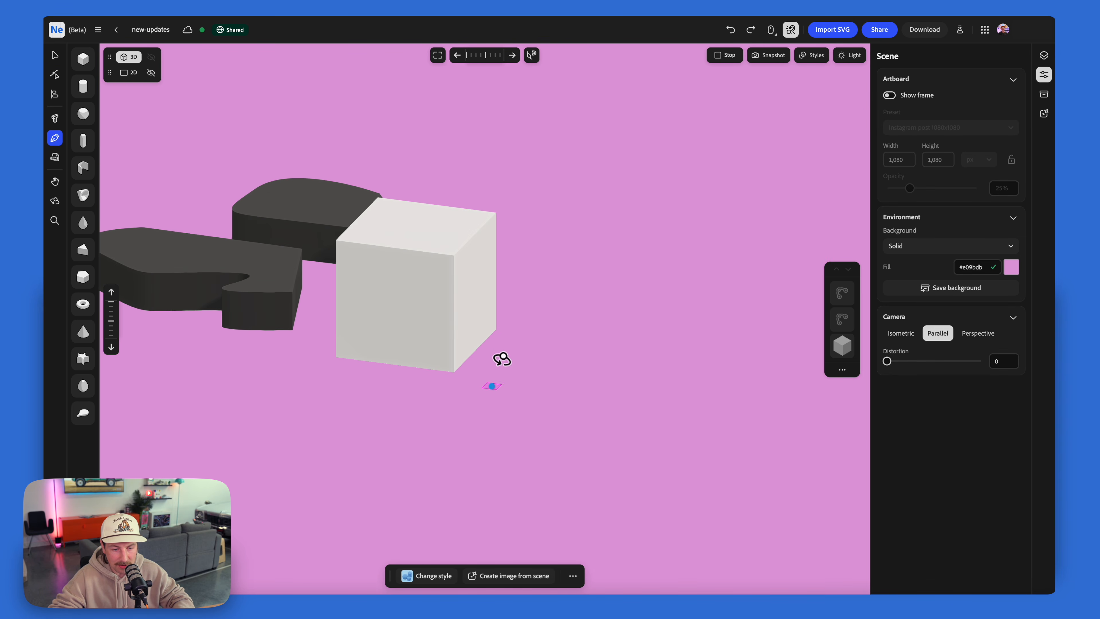
{"action": "left_click", "coordinate": [493, 352]}
{"action": "left_click_drag", "start_coordinate": [634, 356], "coordinate": [665, 325]}
{"action": "left_click_drag", "start_coordinate": [607, 278], "coordinate": [598, 181]}
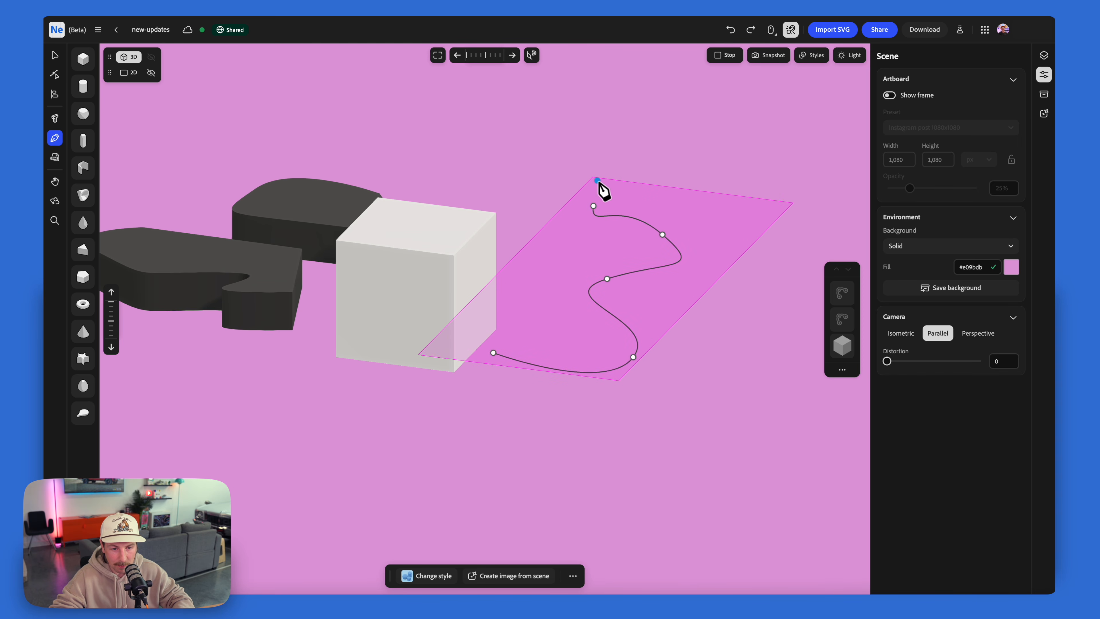
{"action": "mouse_move", "coordinate": [585, 191]}
{"action": "right_mouse_down"}
{"action": "mouse_move", "coordinate": [537, 181]}
{"action": "mouse_move", "coordinate": [459, 221]}
{"action": "mouse_move", "coordinate": [454, 282]}
{"action": "mouse_move", "coordinate": [577, 310]}
{"action": "mouse_move", "coordinate": [565, 312]}
{"action": "mouse_move", "coordinate": [437, 122]}
{"action": "mouse_move", "coordinate": [589, 265]}
{"action": "right_mouse_up"}
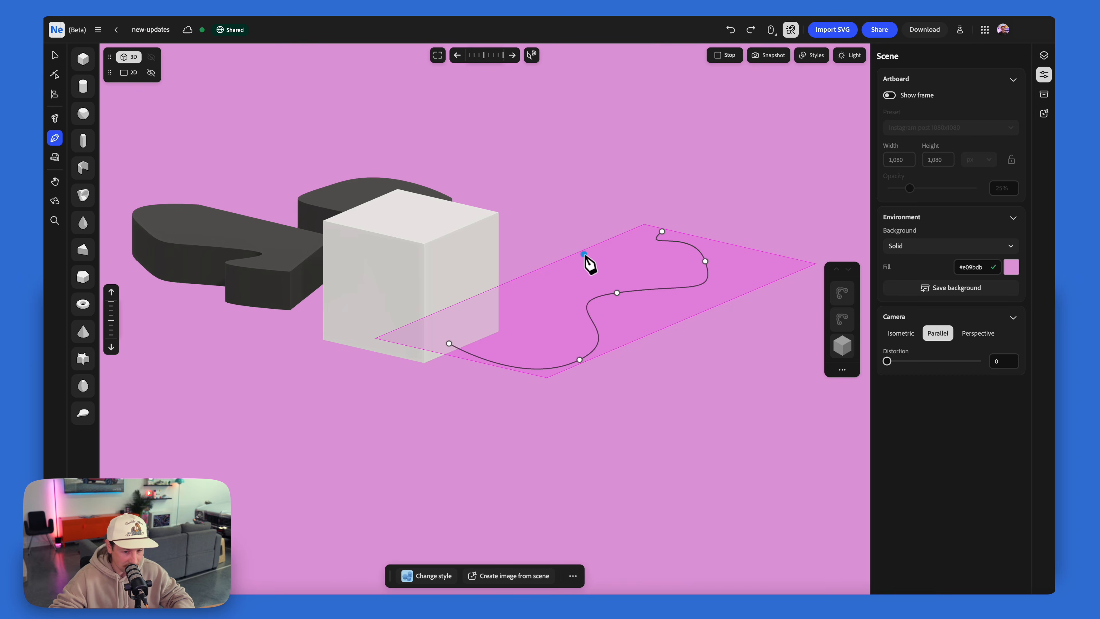
{"action": "key", "text": "Escape"}
Lower the open winding path slightly and set its Inflate to 100% to form a rounded tube
{"action": "left_click_drag", "start_coordinate": [604, 295], "coordinate": [602, 314]}
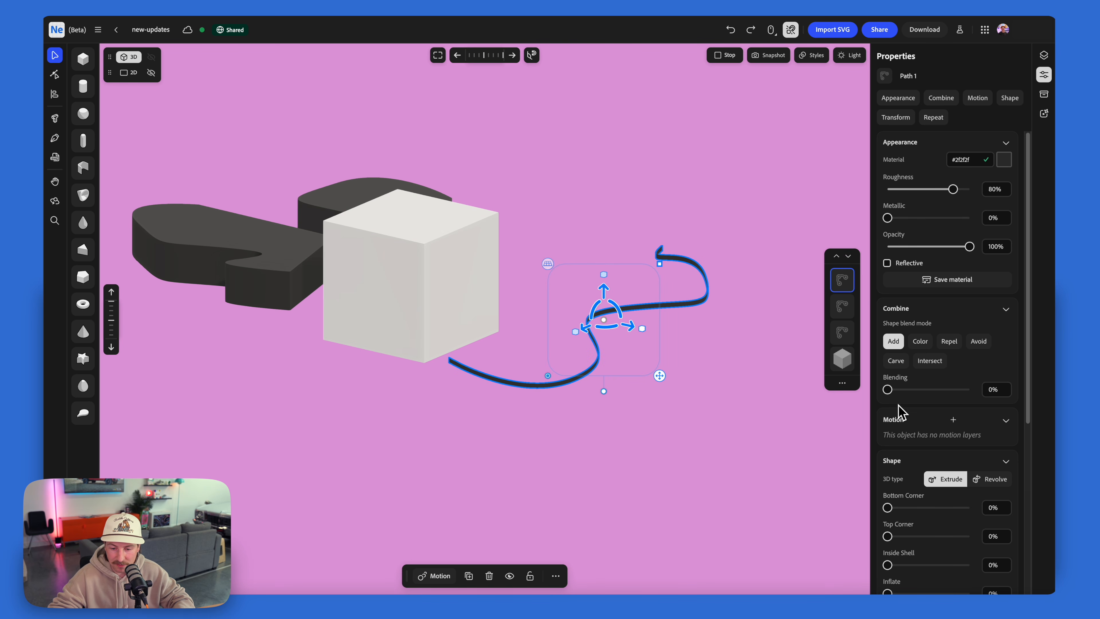
{"action": "scroll", "coordinate": [899, 412], "scroll_direction": "down", "scroll_amount": 3}
{"action": "left_click_drag", "start_coordinate": [899, 538], "coordinate": [1008, 535]}
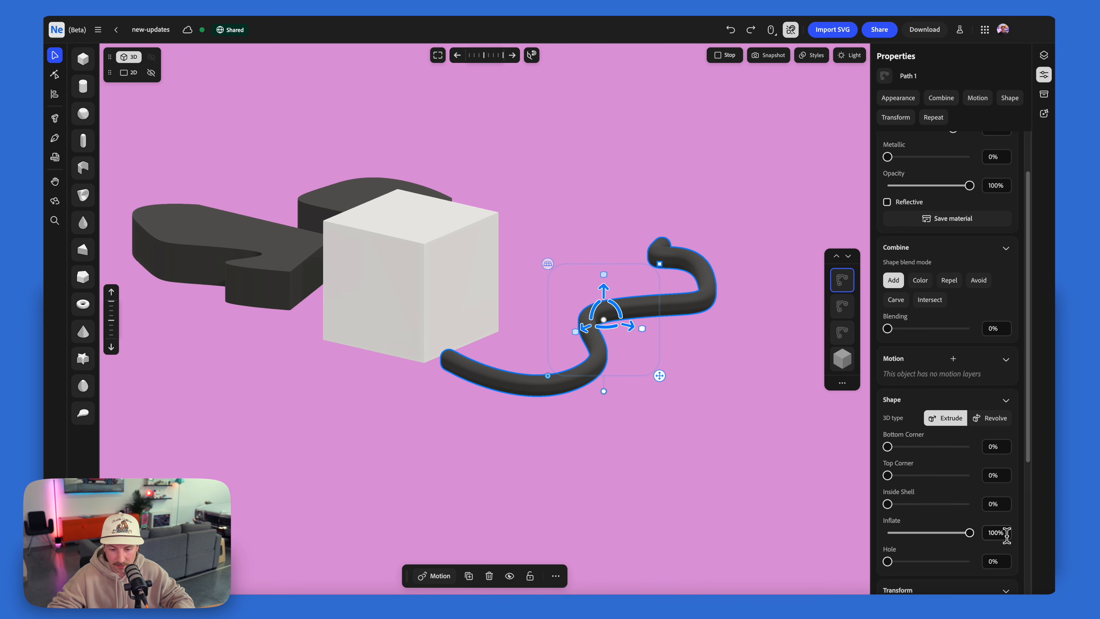
Set the winding tube's bottom and top corners to 100% and lower its roughness for a glossier surface
{"action": "left_click_drag", "start_coordinate": [898, 453], "coordinate": [1048, 465]}
{"action": "left_click_drag", "start_coordinate": [888, 475], "coordinate": [1050, 483]}
{"action": "scroll", "coordinate": [929, 202], "scroll_direction": "up", "scroll_amount": 3}
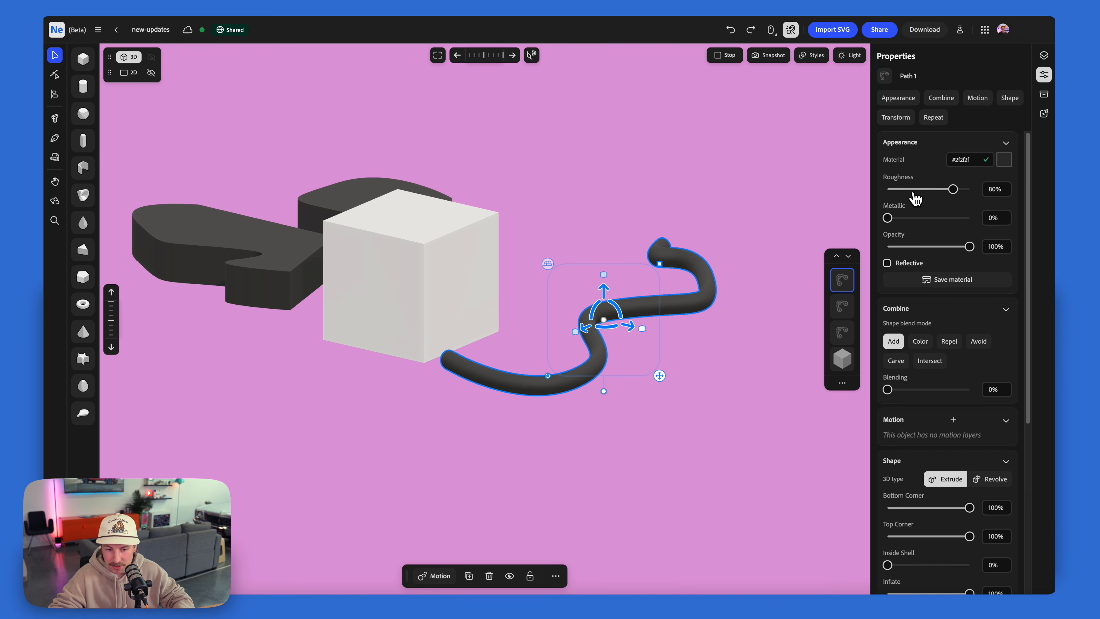
{"action": "left_click_drag", "start_coordinate": [920, 199], "coordinate": [908, 199]}
Select the cube, the winding tube and both extruded shapes together and change their material colour to red
{"action": "left_click_drag", "start_coordinate": [702, 235], "coordinate": [616, 312]}
{"action": "left_click_drag", "start_coordinate": [314, 368], "coordinate": [425, 342]}
{"action": "right_click_drag", "start_coordinate": [437, 346], "coordinate": [463, 334]}
{"action": "right_click_drag", "start_coordinate": [547, 333], "coordinate": [505, 261]}
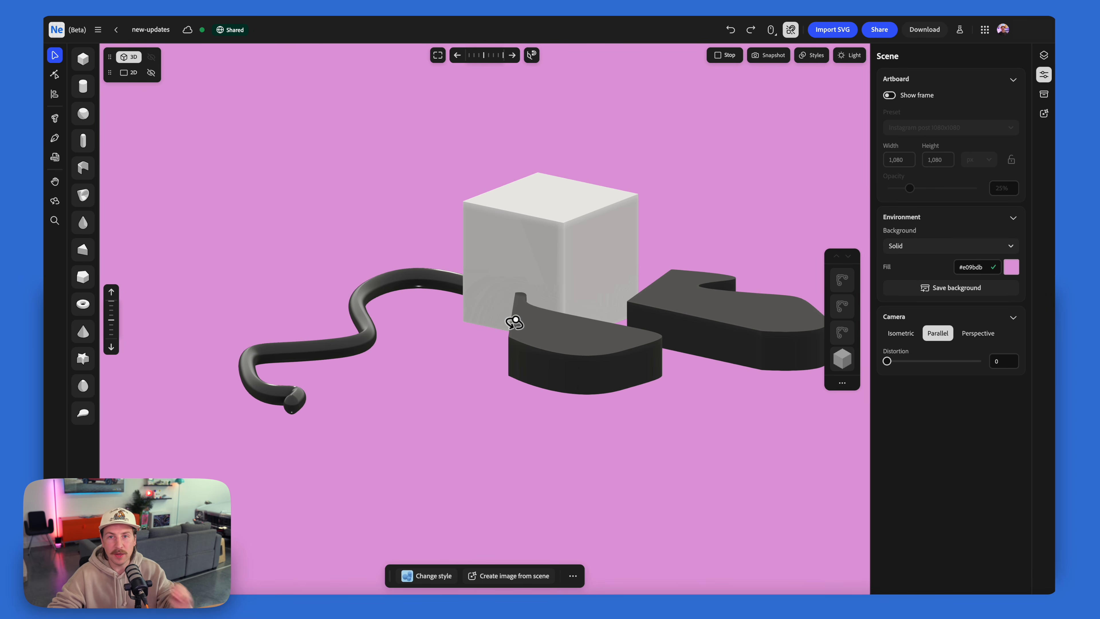
{"action": "left_click", "coordinate": [506, 261]}
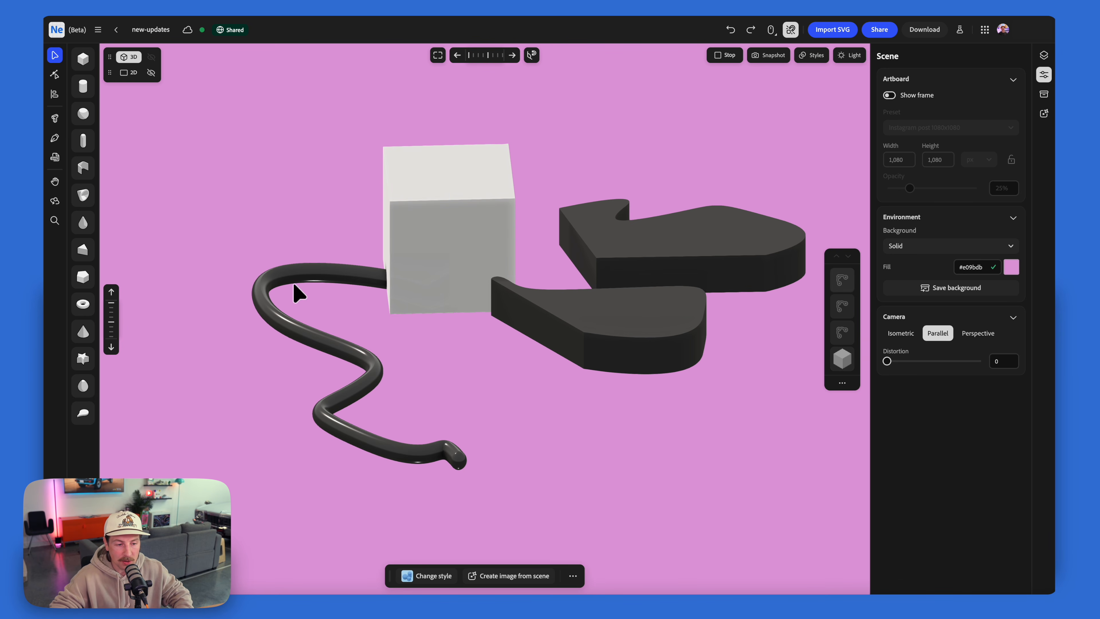
{"action": "left_click", "coordinate": [265, 296]}
{"action": "left_click", "coordinate": [447, 238], "text": "shift"}
{"action": "left_click", "coordinate": [636, 273], "text": "shift"}
{"action": "left_click", "coordinate": [646, 251], "text": "shift"}
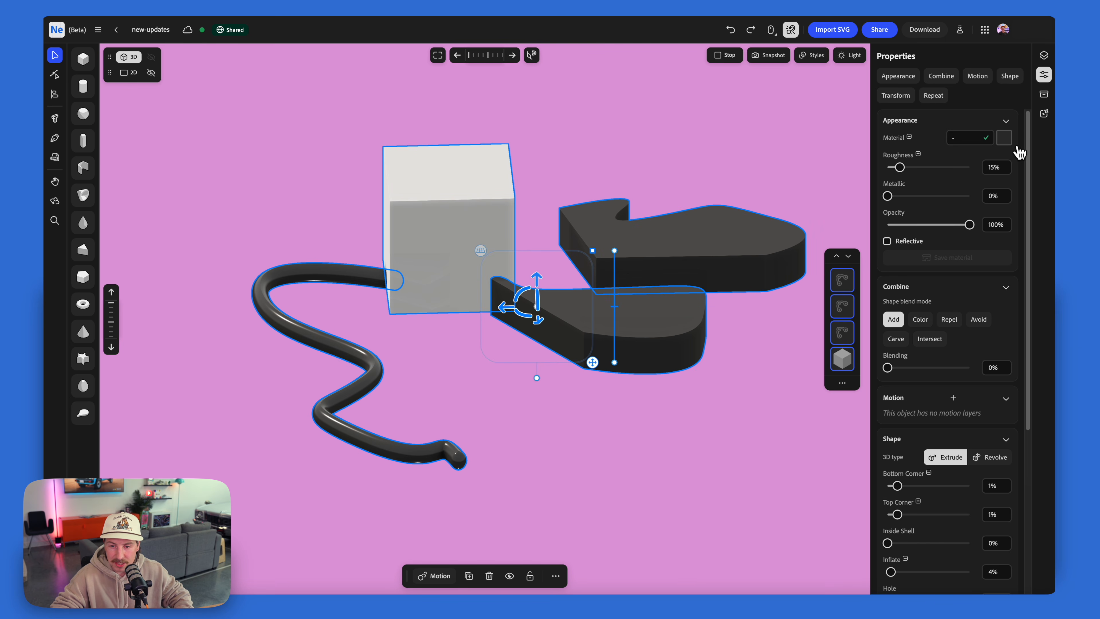
{"action": "left_click", "coordinate": [1004, 138]}
{"action": "mouse_move", "coordinate": [996, 204]}
{"action": "left_mouse_down"}
{"action": "mouse_move", "coordinate": [1004, 197]}
{"action": "mouse_move", "coordinate": [996, 204]}
{"action": "left_mouse_up"}
{"action": "left_click", "coordinate": [327, 247]}
Group the cube and the winding tube, leaving the two extruded shapes out of the group
{"action": "middle_click_drag", "start_coordinate": [326, 243], "coordinate": [429, 252]}
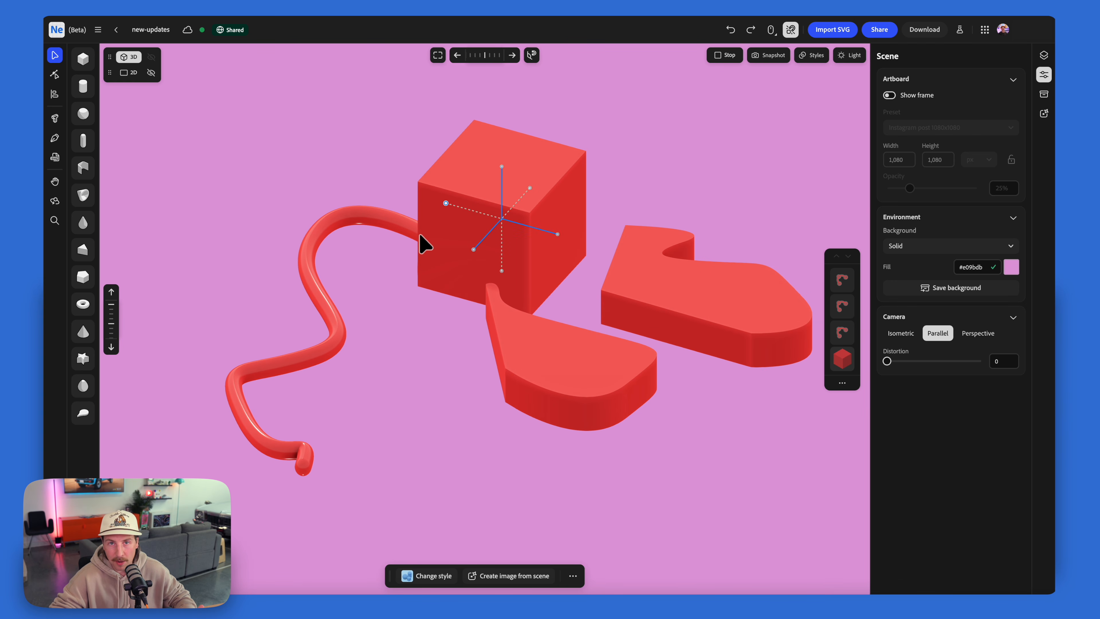
{"action": "middle_click_drag", "start_coordinate": [419, 234], "coordinate": [381, 239]}
{"action": "left_click_drag", "start_coordinate": [246, 221], "coordinate": [392, 334]}
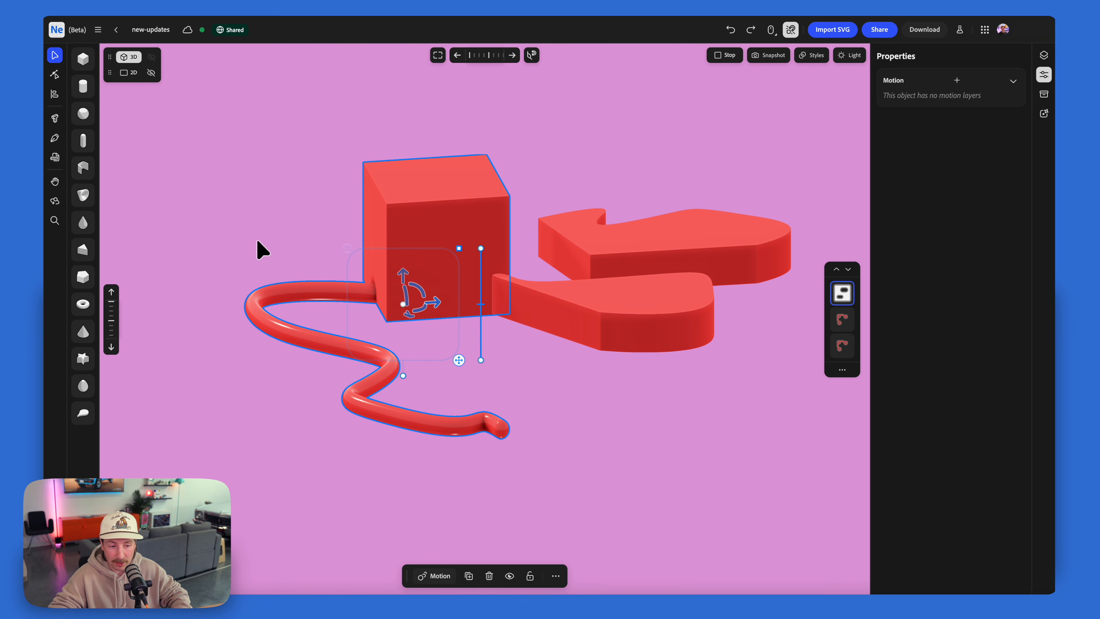
{"action": "left_click", "coordinate": [263, 229]}
Turn the scene to a lower frontal angle and copy the cube-and-tube group as a PNG
{"action": "middle_click_drag", "start_coordinate": [302, 255], "coordinate": [462, 241]}
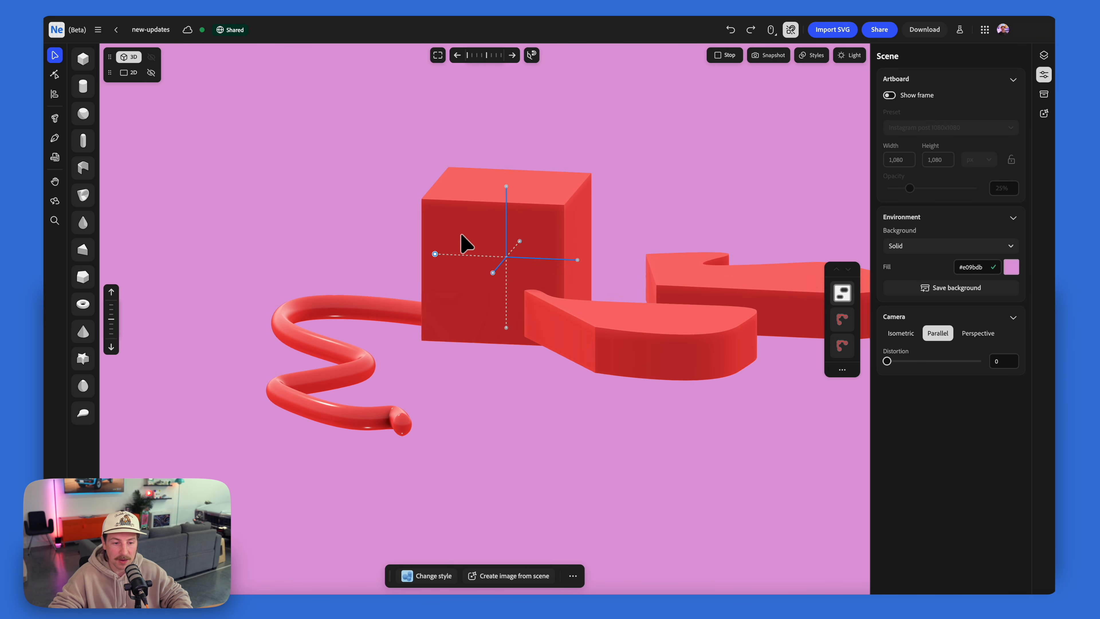
{"action": "left_click", "coordinate": [460, 244]}
{"action": "right_click", "coordinate": [470, 227]}
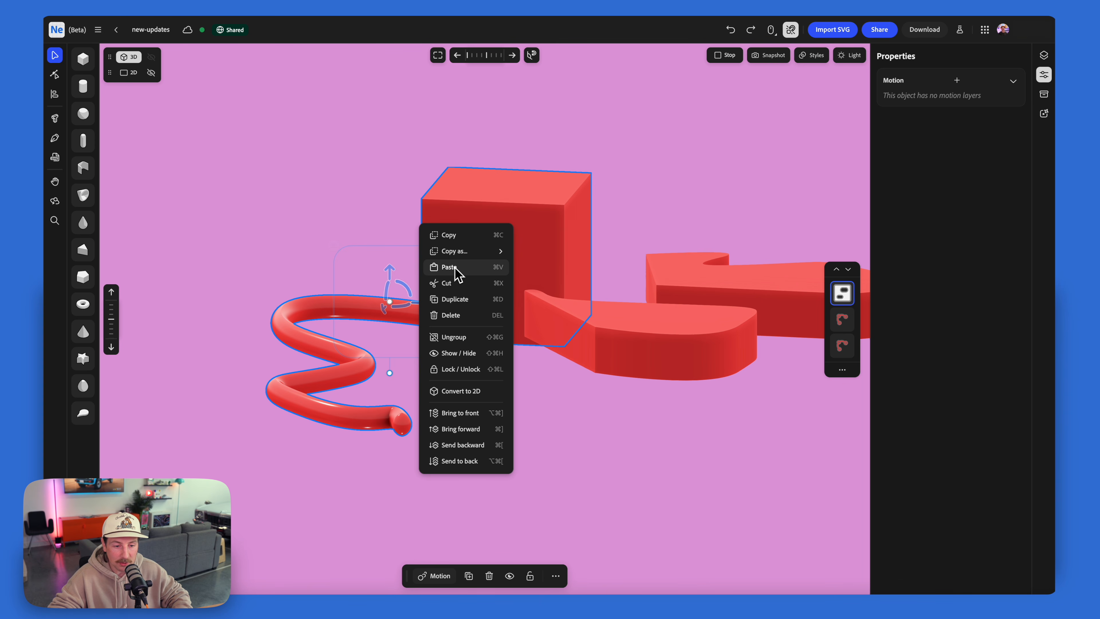
{"action": "mouse_move", "coordinate": [464, 252]}
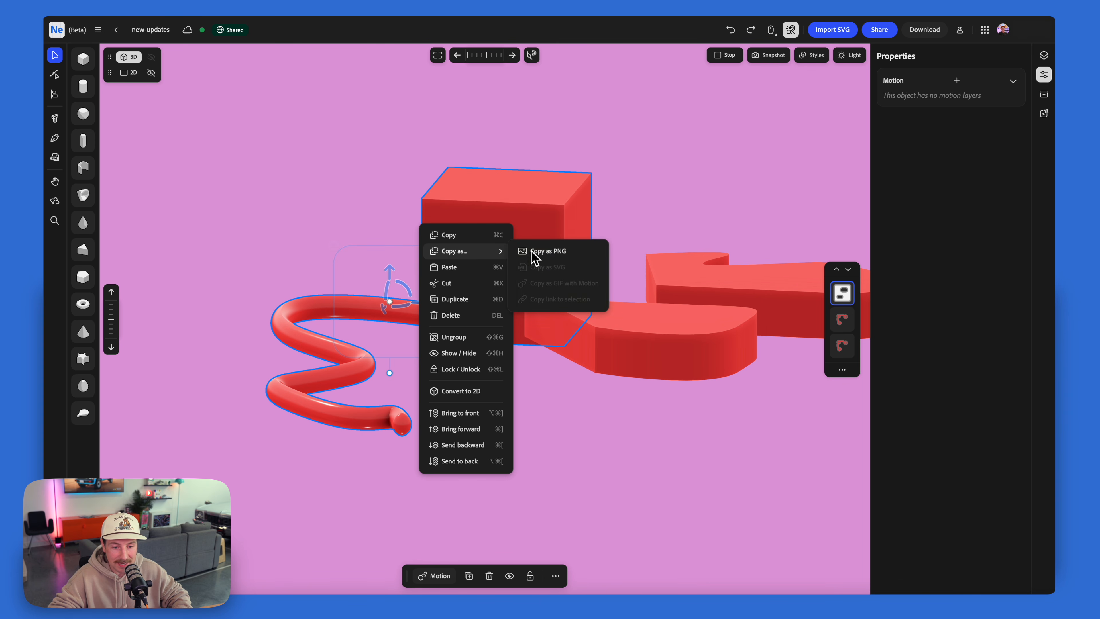
{"action": "left_click", "coordinate": [547, 251]}
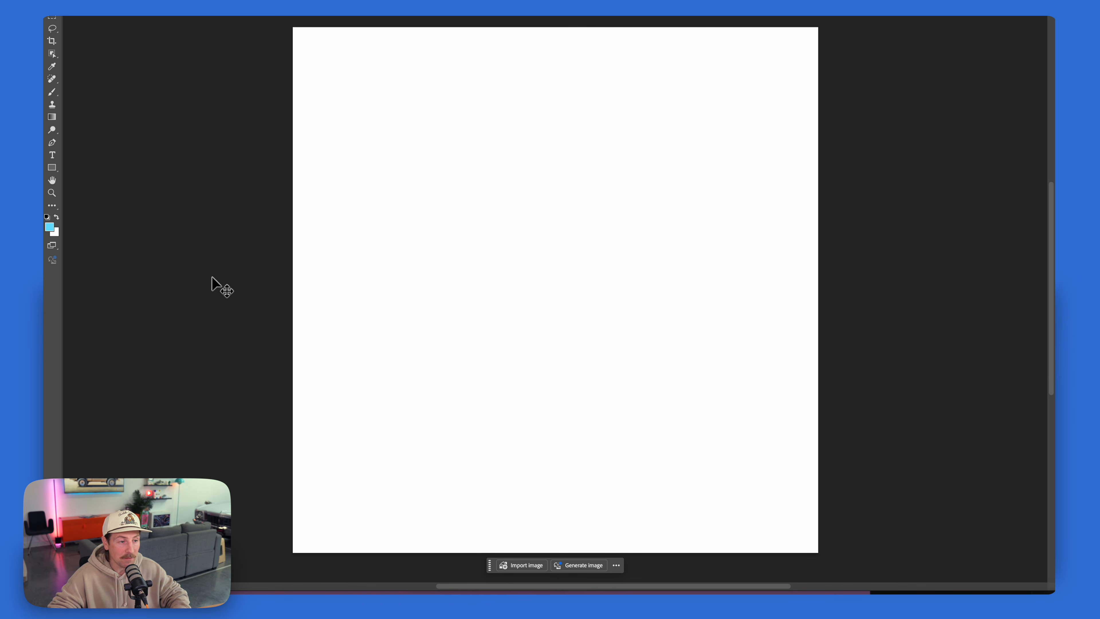
In Photoshop, paste the copied PNG onto the blank white canvas, accept the colour profile conversion and reposition the image slightly
{"action": "key", "text": "super+v"}
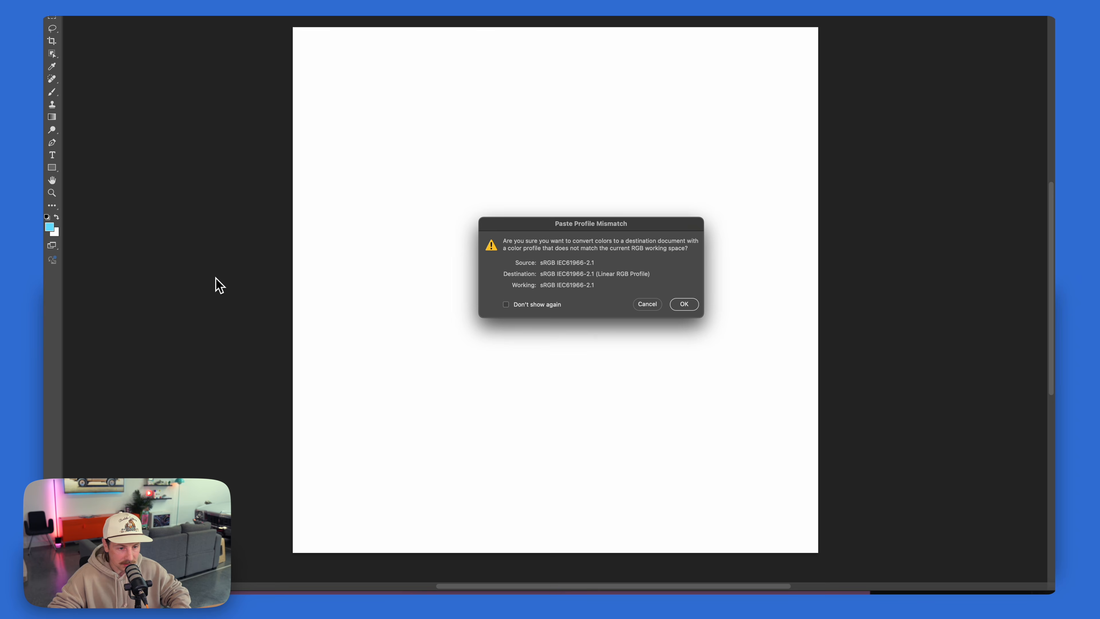
{"action": "left_click", "coordinate": [684, 304]}
{"action": "left_click_drag", "start_coordinate": [668, 302], "coordinate": [603, 303]}
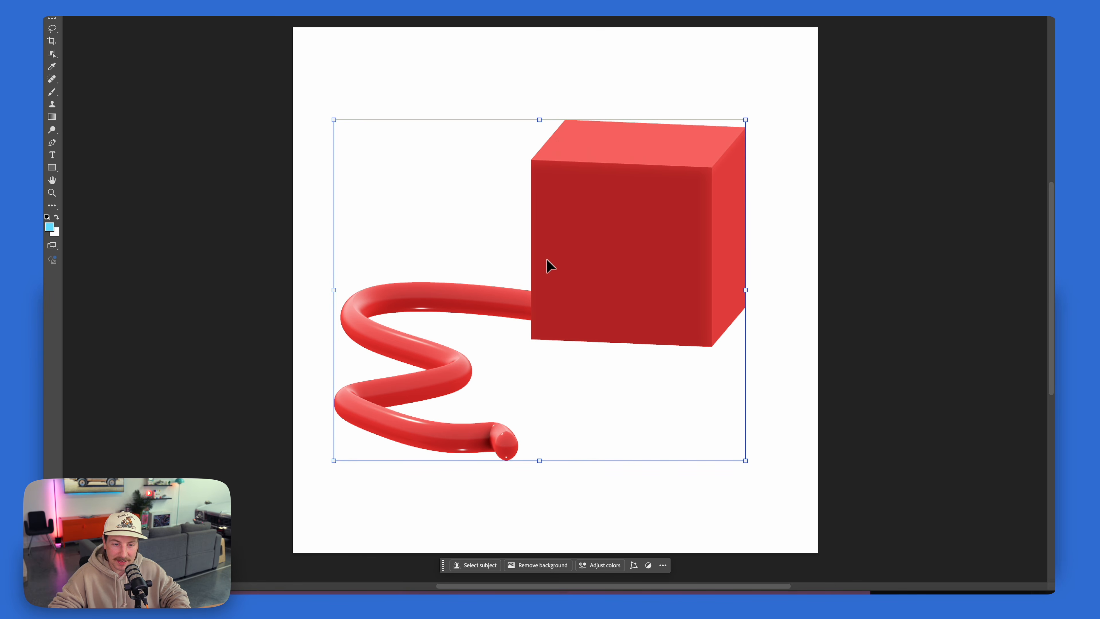
{"action": "left_click", "coordinate": [812, 273]}
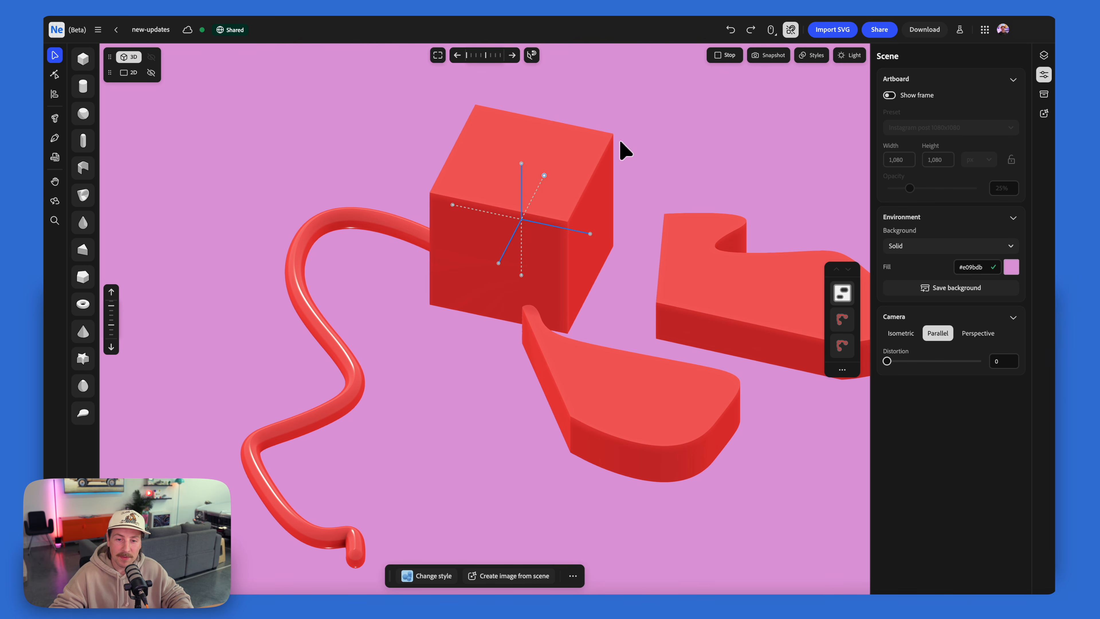
Back in Project Neo, apply the Vector Art style to the scene and reduce its outline thickness
{"action": "left_click", "coordinate": [620, 143]}
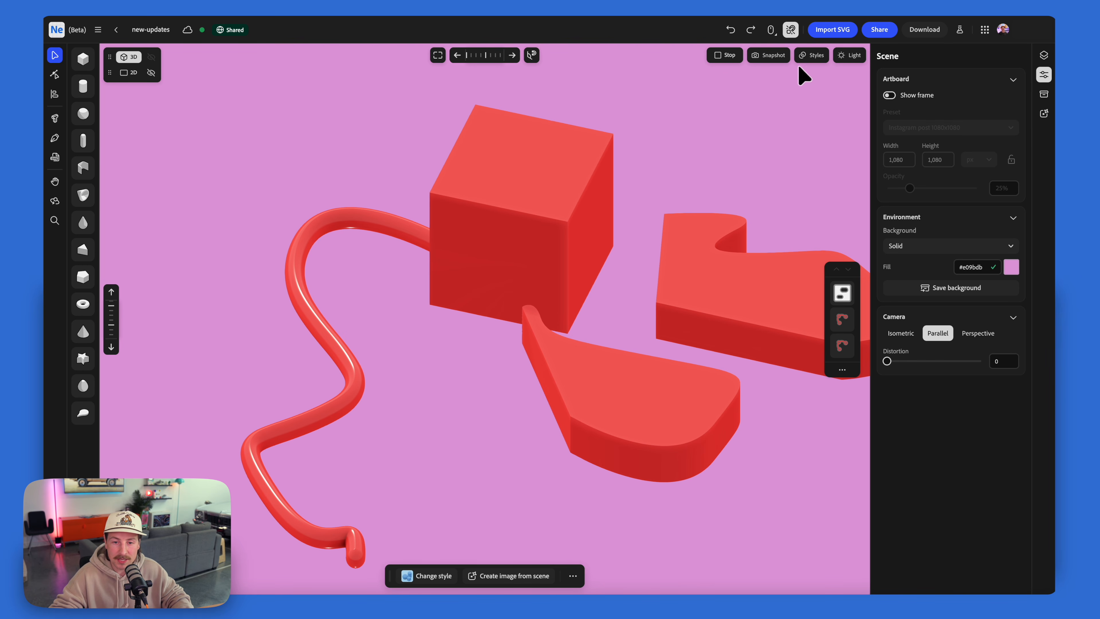
{"action": "left_click", "coordinate": [826, 61]}
{"action": "left_click", "coordinate": [754, 111]}
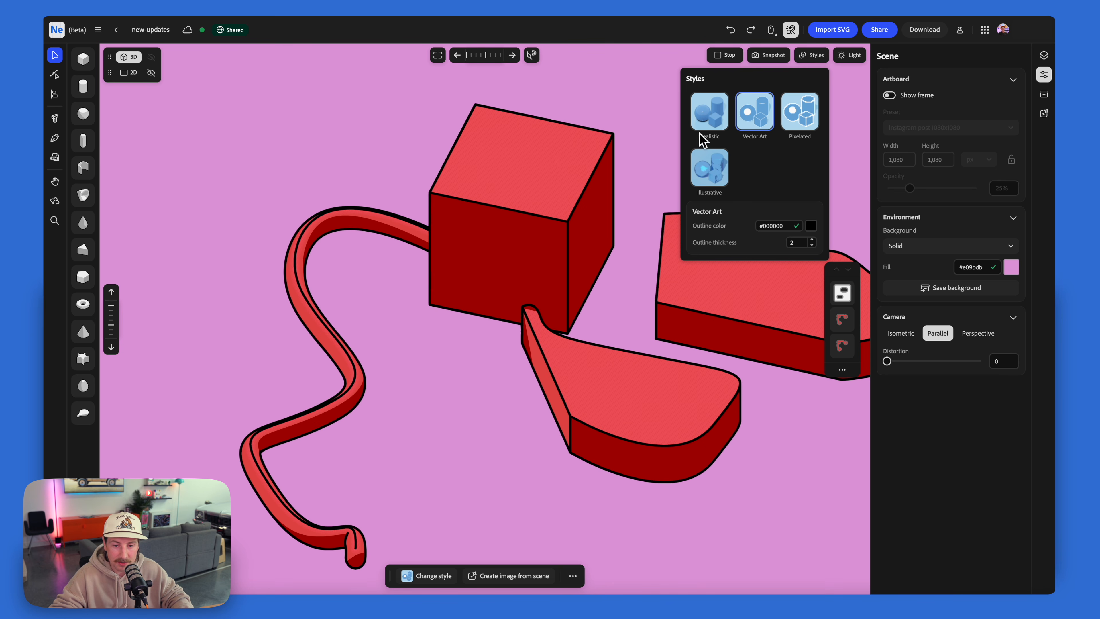
{"action": "left_click", "coordinate": [813, 245]}
Orbit to the opposite side of the cube and copy the cube-and-tube group as an SVG
{"action": "right_click_drag", "start_coordinate": [291, 200], "coordinate": [417, 184]}
{"action": "left_click", "coordinate": [467, 290]}
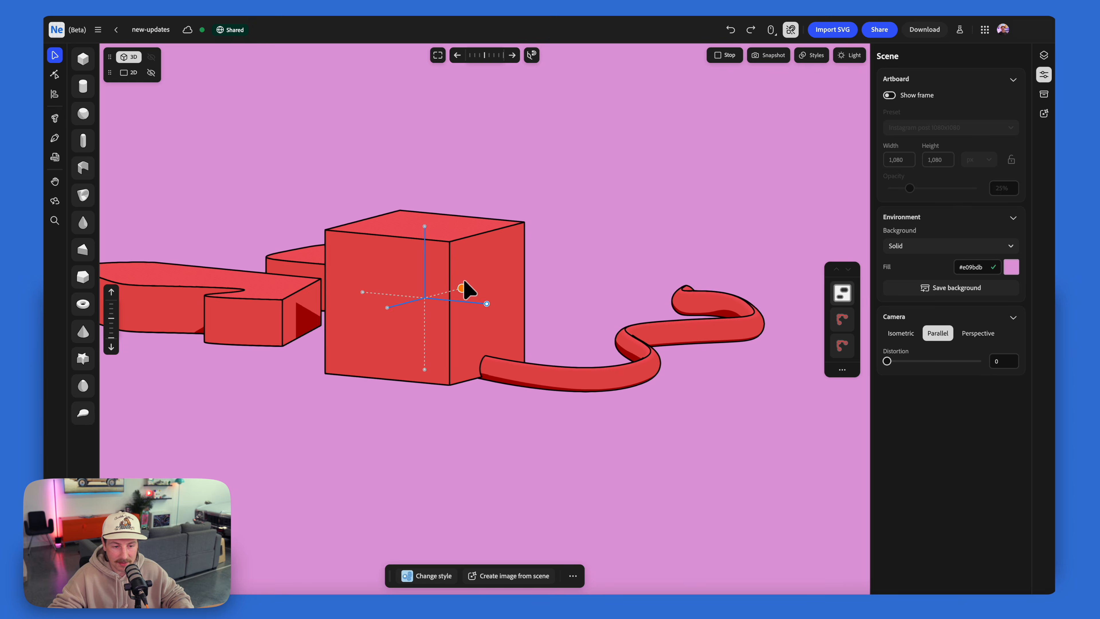
{"action": "right_click", "coordinate": [466, 290]}
{"action": "mouse_move", "coordinate": [470, 318]}
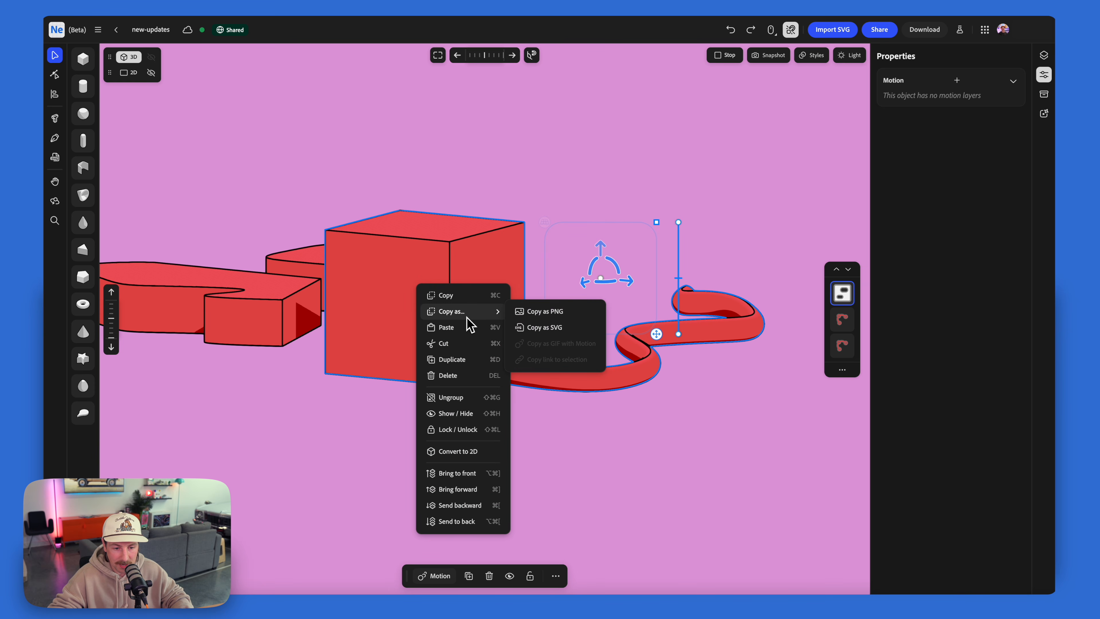
{"action": "left_click", "coordinate": [556, 330]}
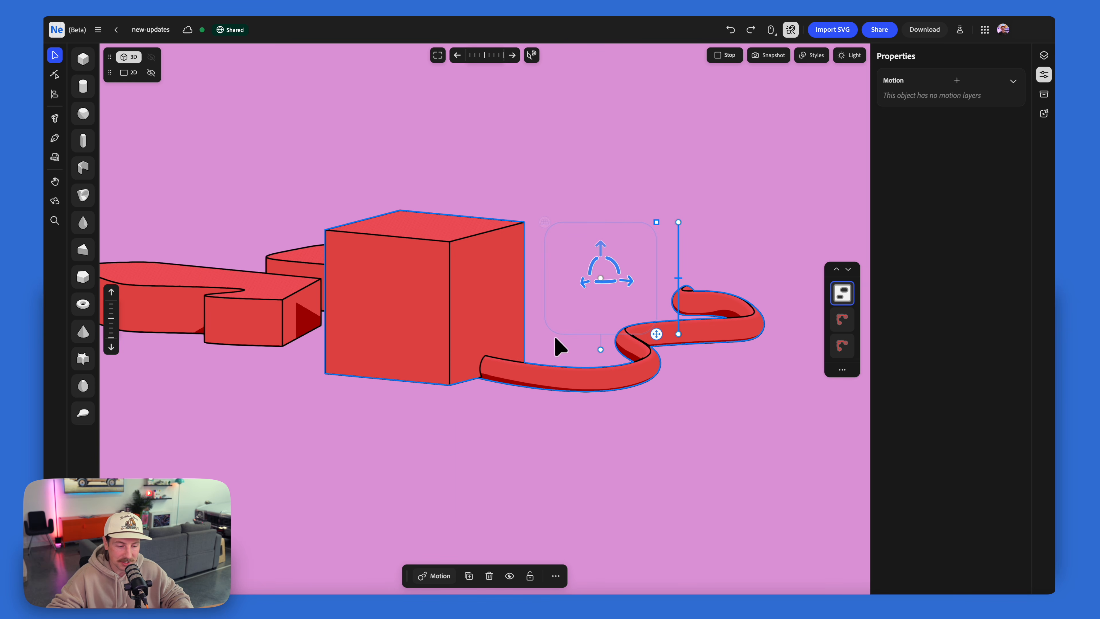
Switch to Illustrator, paste the copied SVG onto the blank artboard and deselect it
{"action": "left_click", "coordinate": [255, 607]}
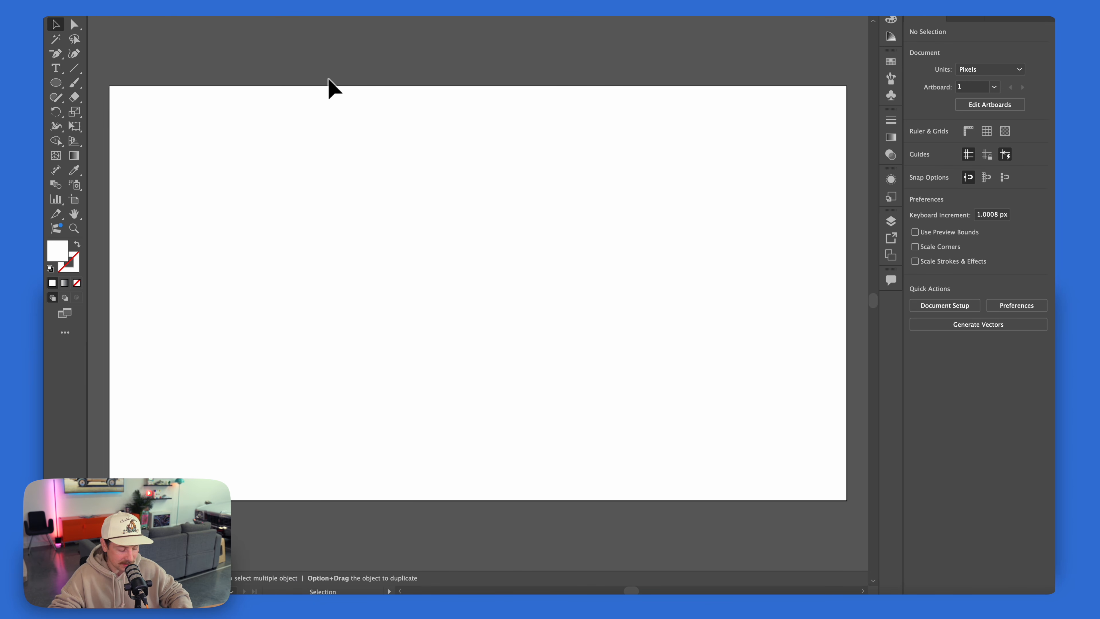
{"action": "key", "text": "super+v"}
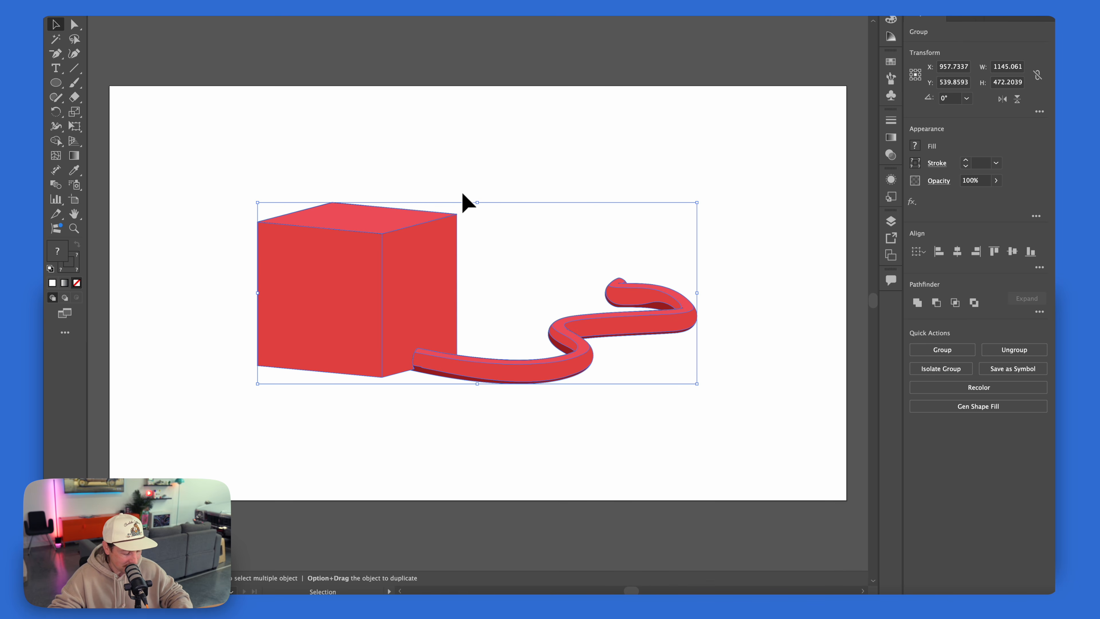
{"action": "left_click", "coordinate": [493, 231]}
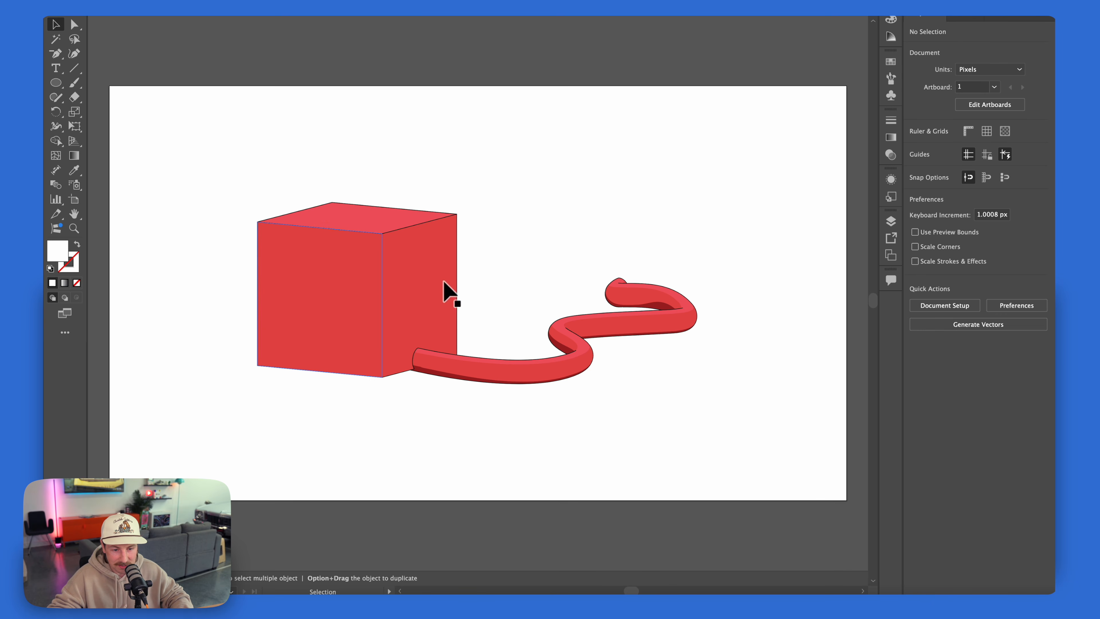
Display the pasted artwork in Outline mode and examine the vector paths of the cube and tube at different magnifications
{"action": "key", "text": "super+y"}
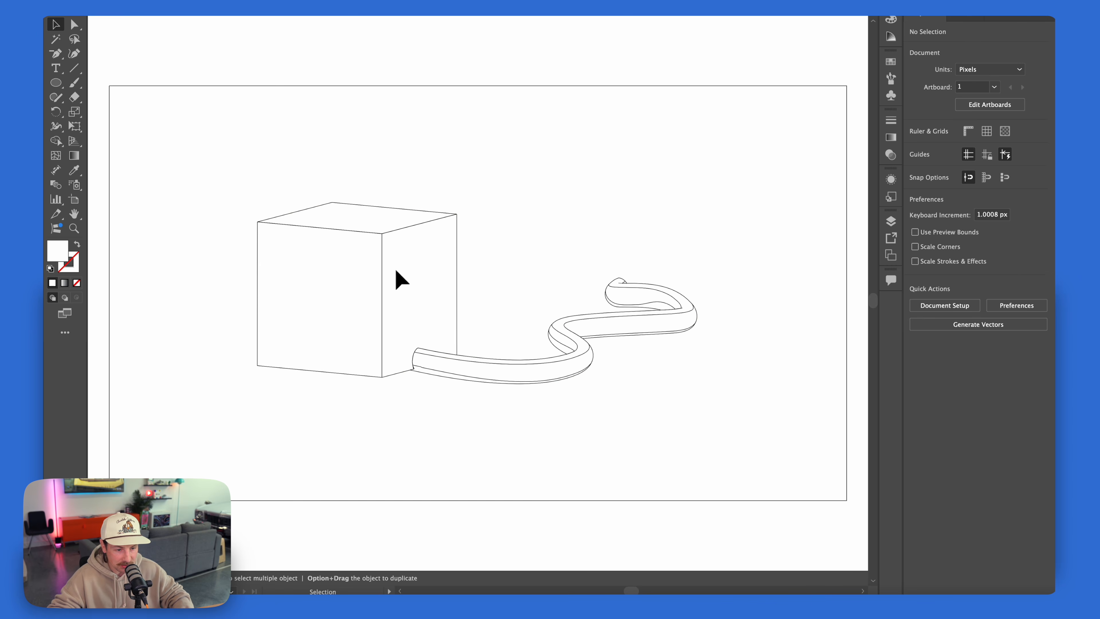
{"action": "key", "text": "z"}
{"action": "left_click_drag", "start_coordinate": [295, 226], "coordinate": [455, 307]}
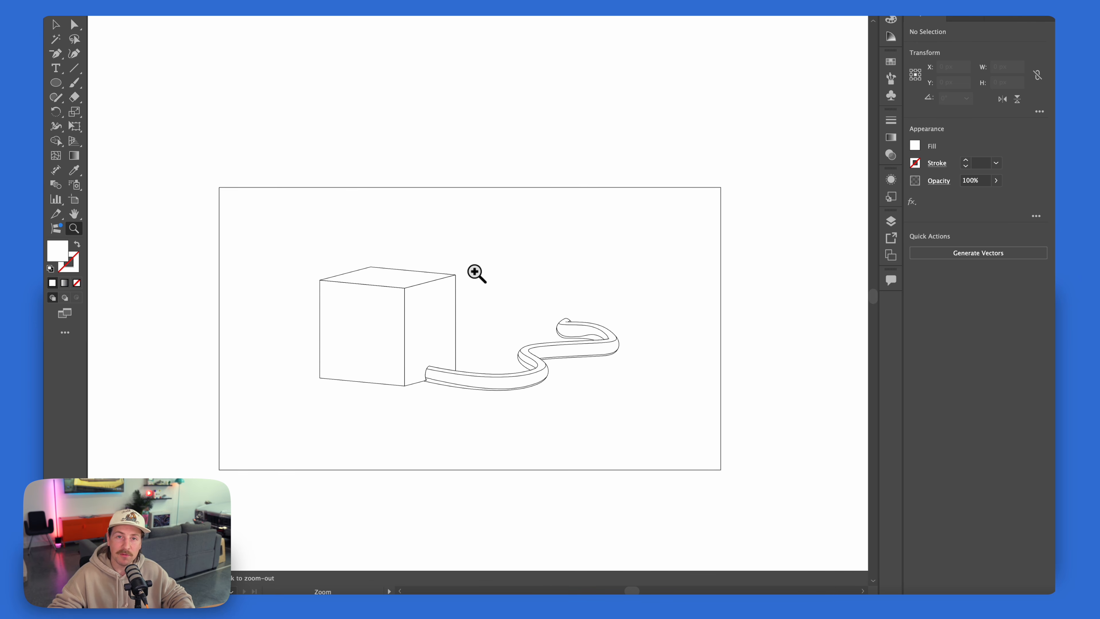
{"action": "left_click_drag", "start_coordinate": [504, 322], "coordinate": [567, 339]}
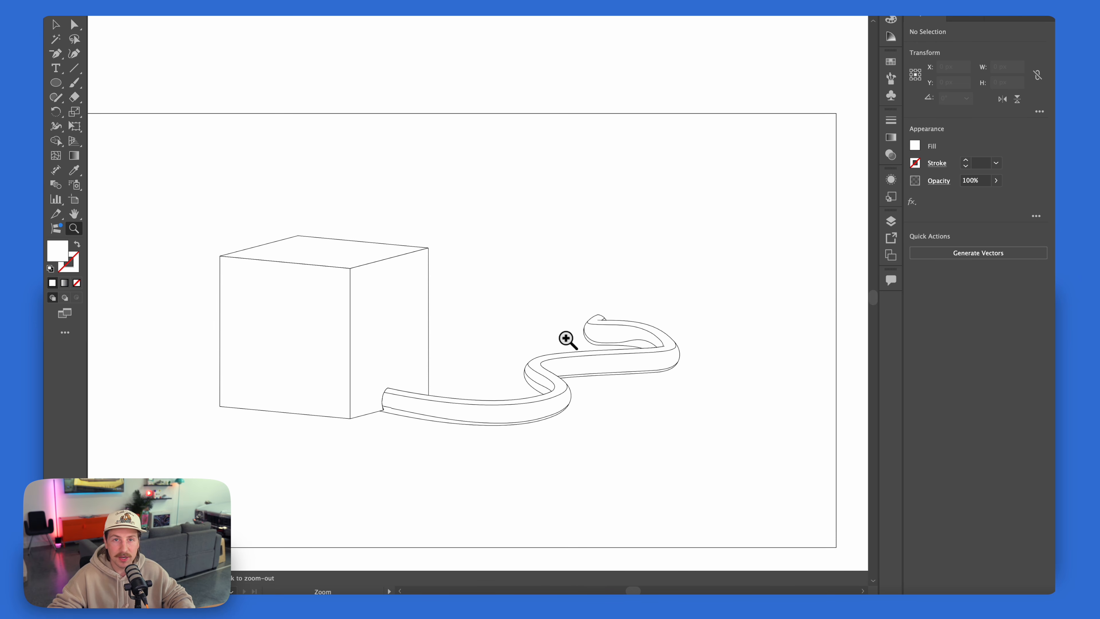